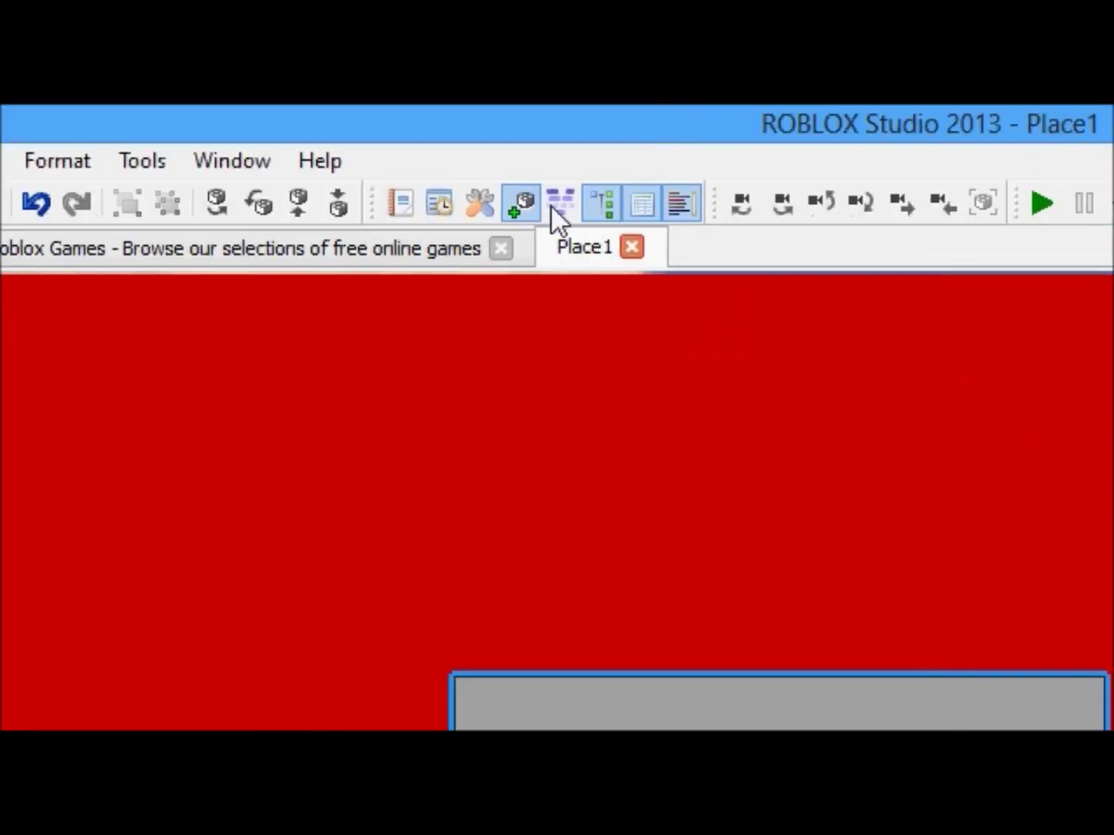
Open the Toolbox panel beside the 3D view and expand its category list.
click(477, 205)
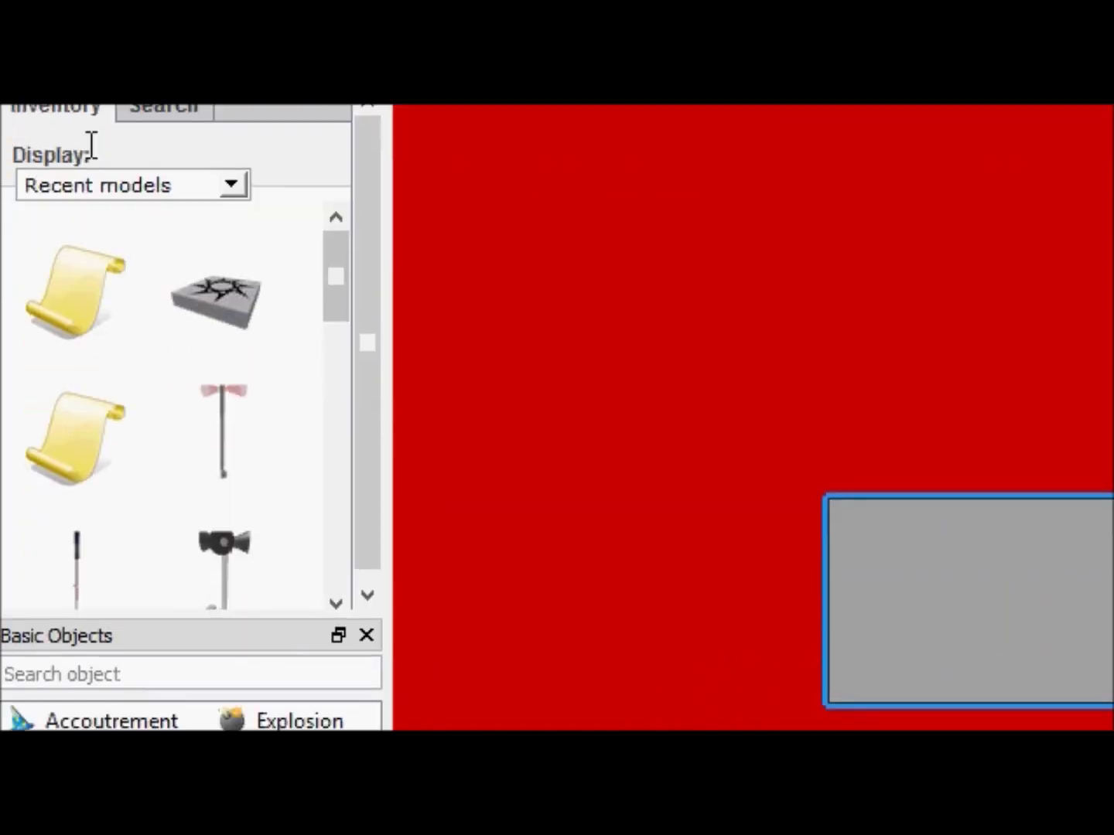
click(88, 186)
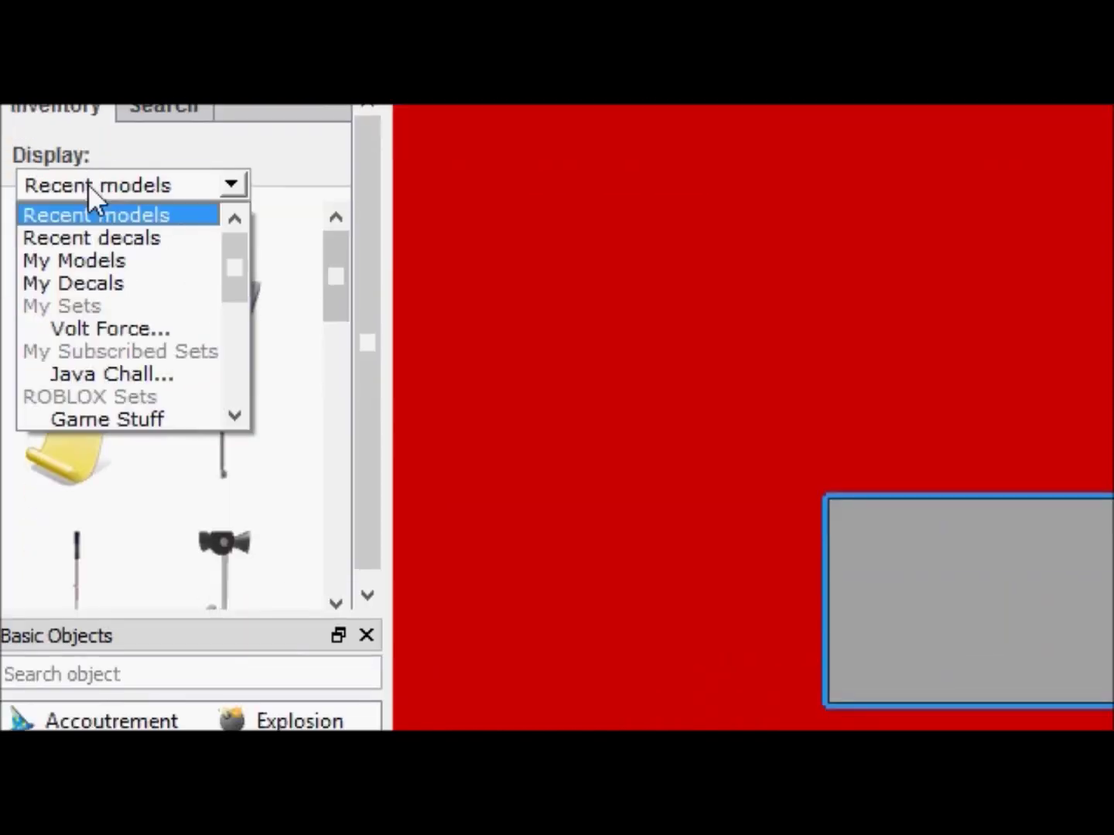
Switch the Toolbox to My Decals, browse the thumbnails, and insert the TV logo decal.
click(107, 286)
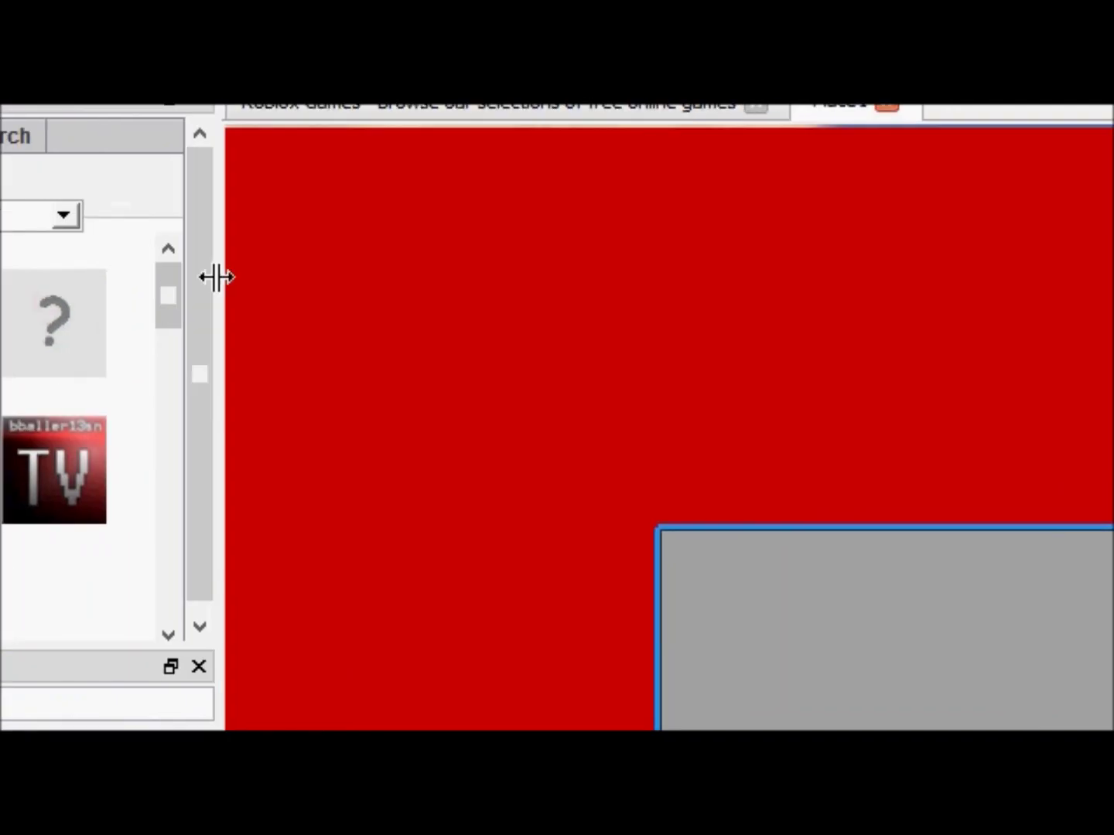
click(7, 220)
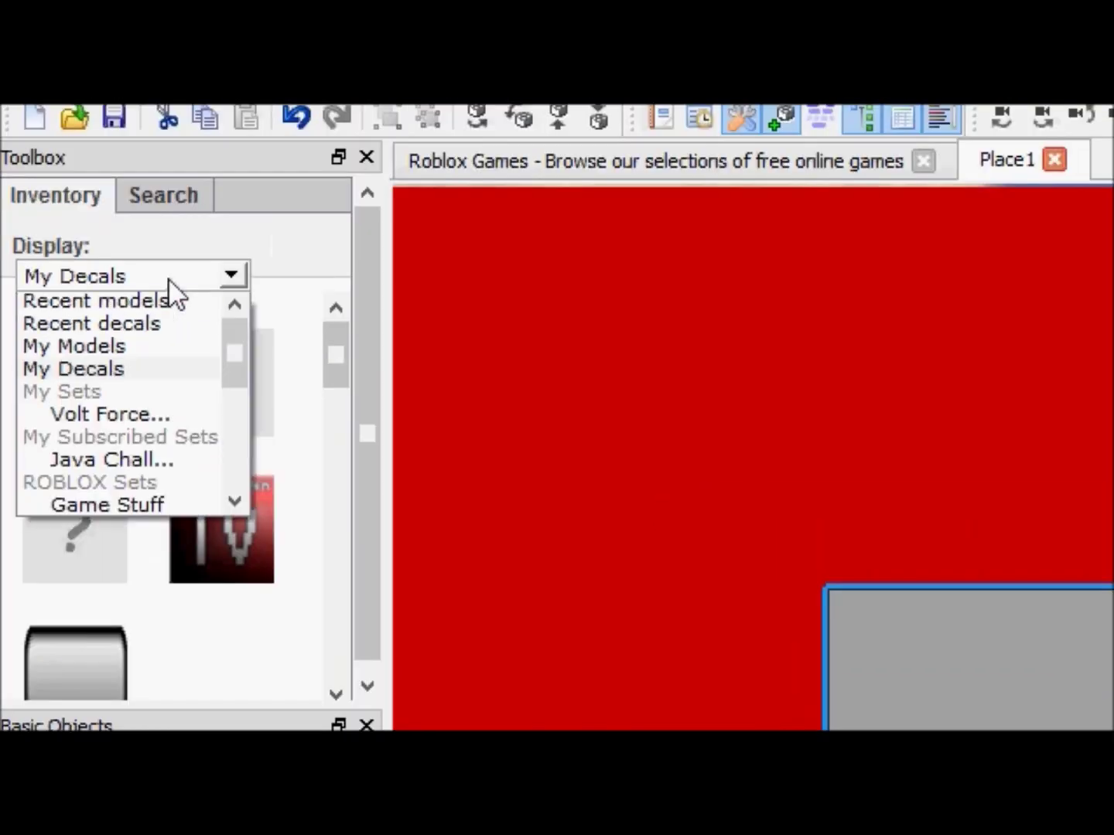
click(291, 254)
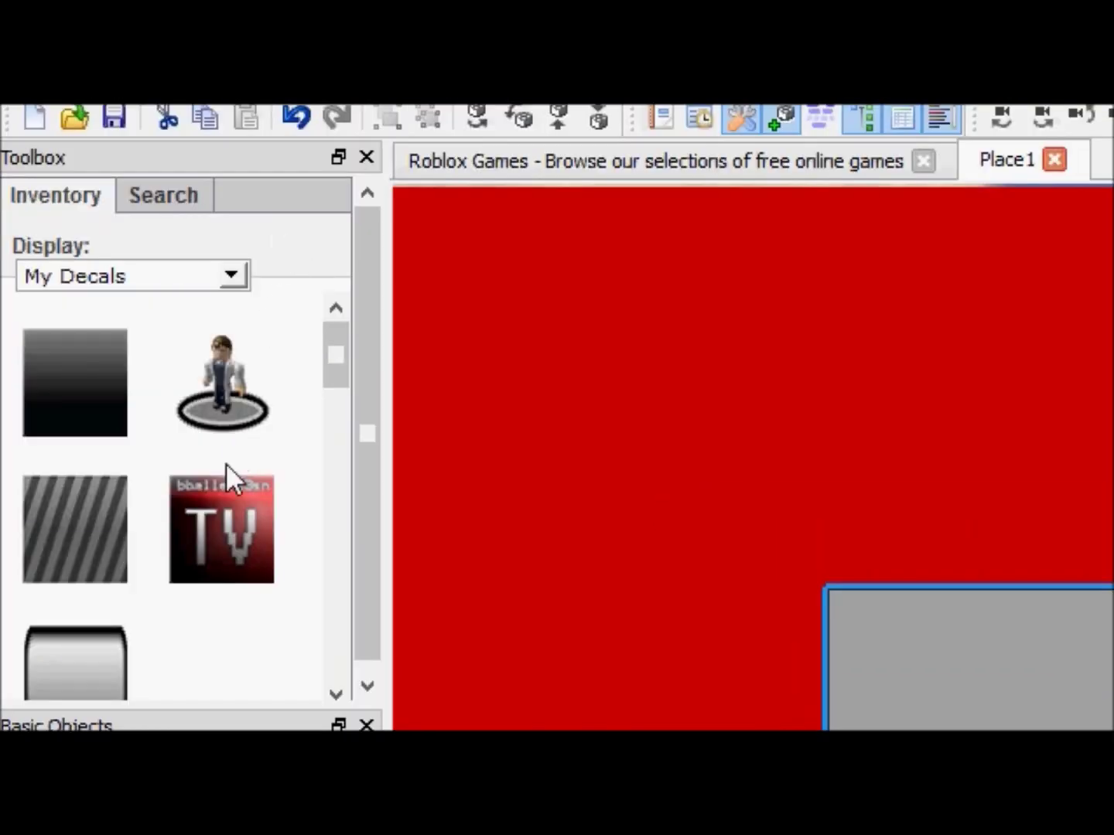
scroll(228, 508, down, 10)
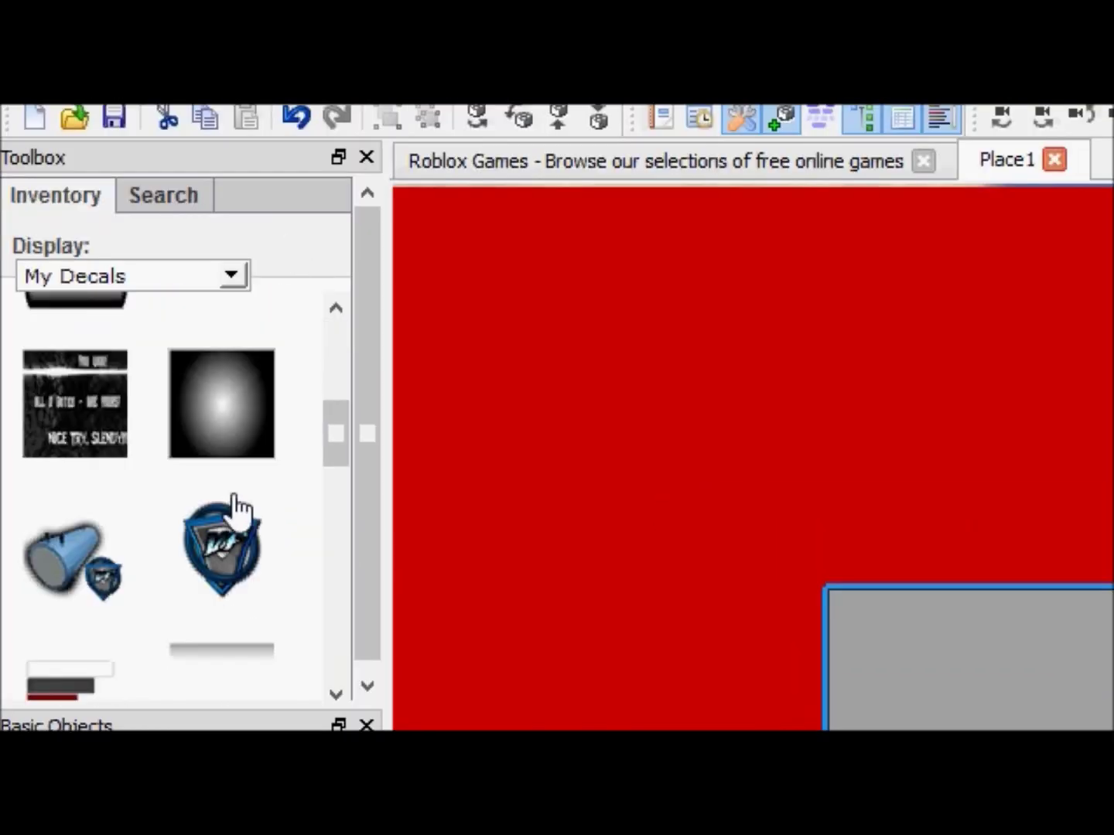
scroll(236, 508, down, 15)
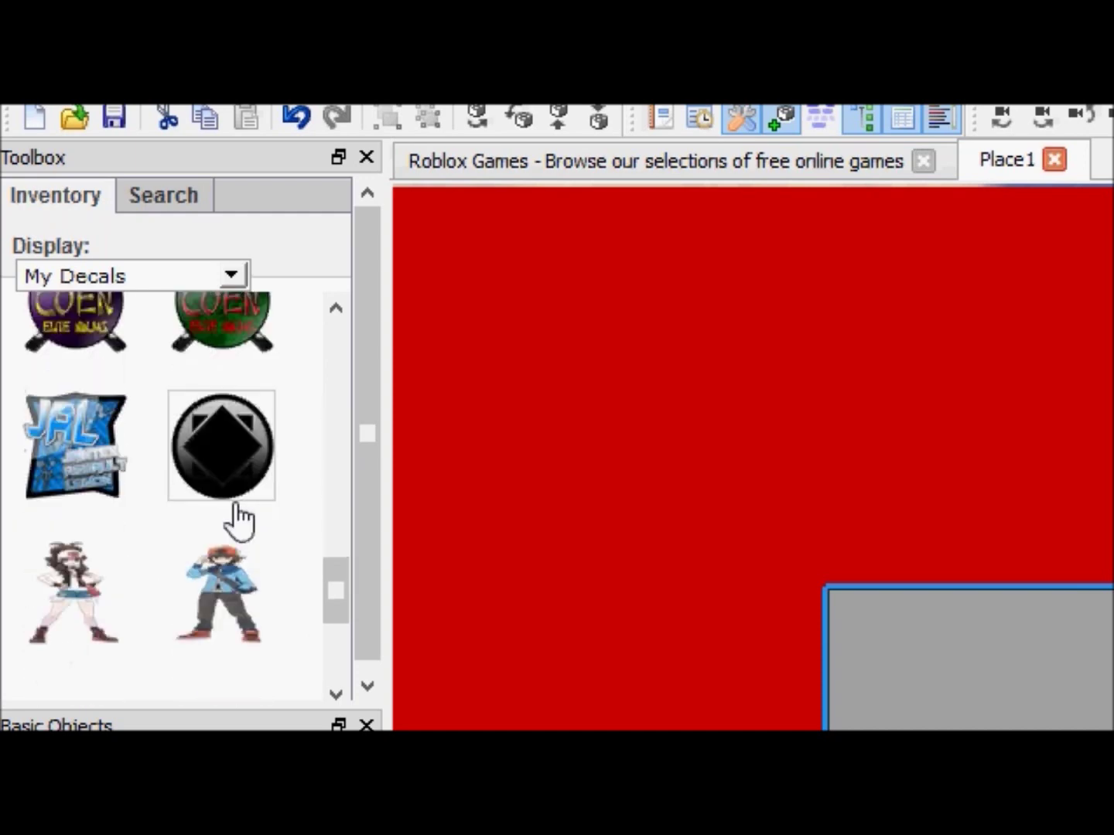
scroll(224, 523, up, 20)
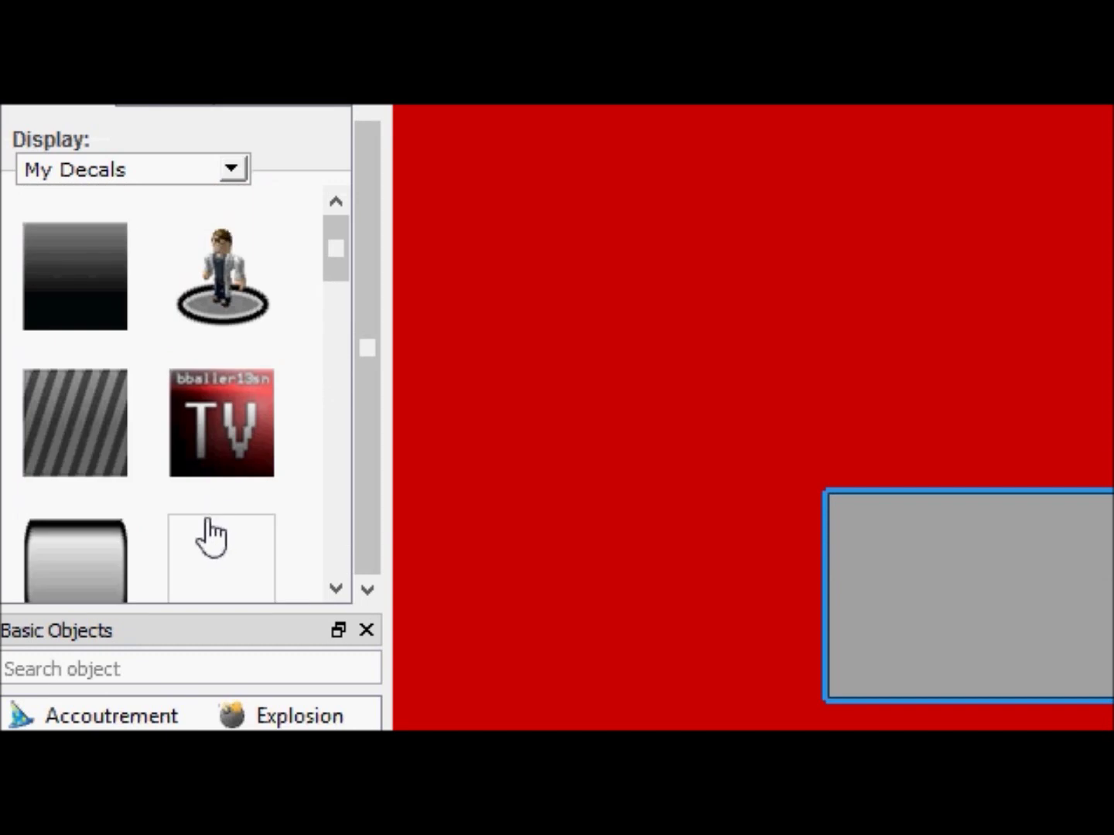
scroll(210, 534, down, 3)
scroll(228, 510, up, 2)
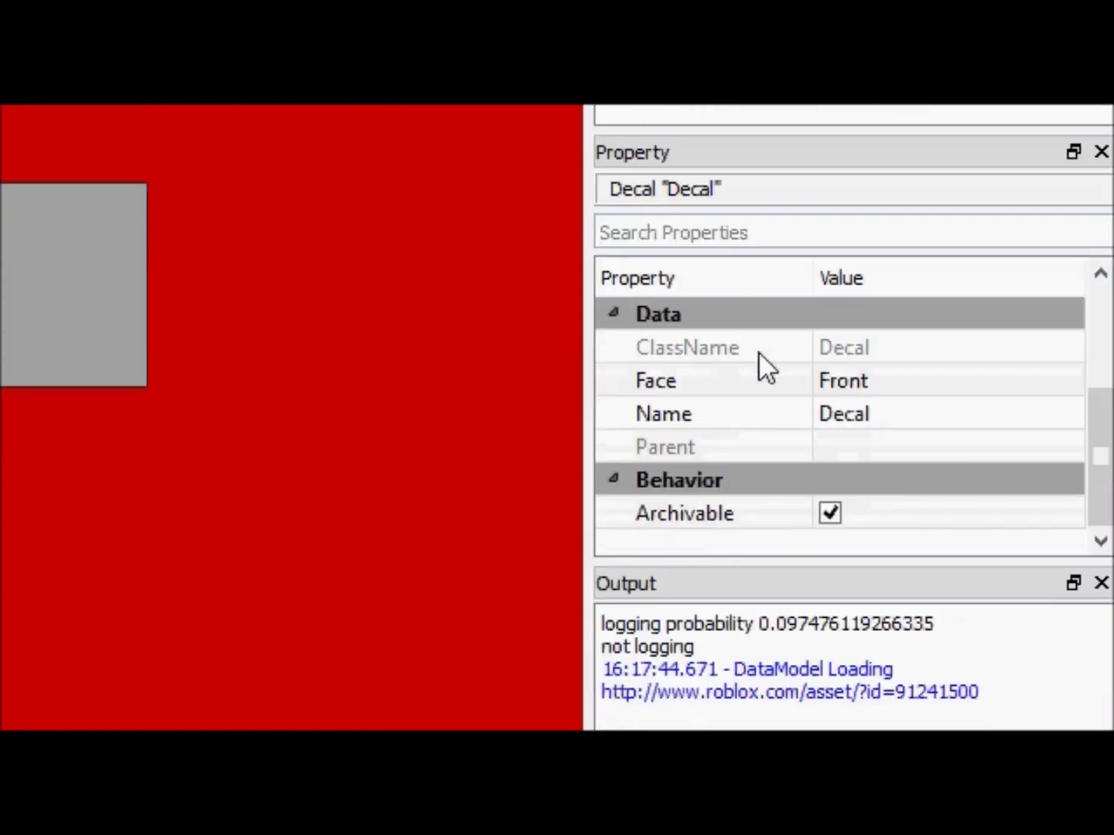
drag(1102, 434, 1079, 362)
Copy the TV decal's Texture asset URL from Properties, then deselect it in the scene.
drag(1107, 410, 1058, 384)
click(933, 382)
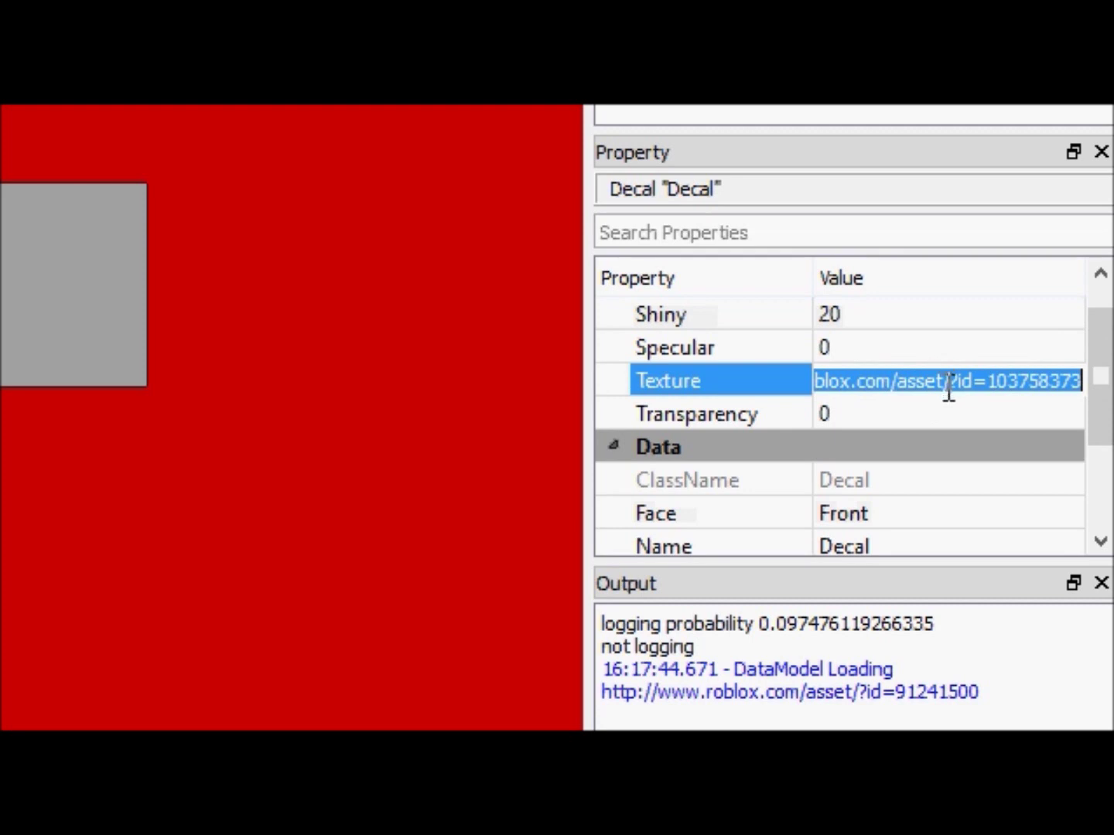
key(Return)
click(24, 240)
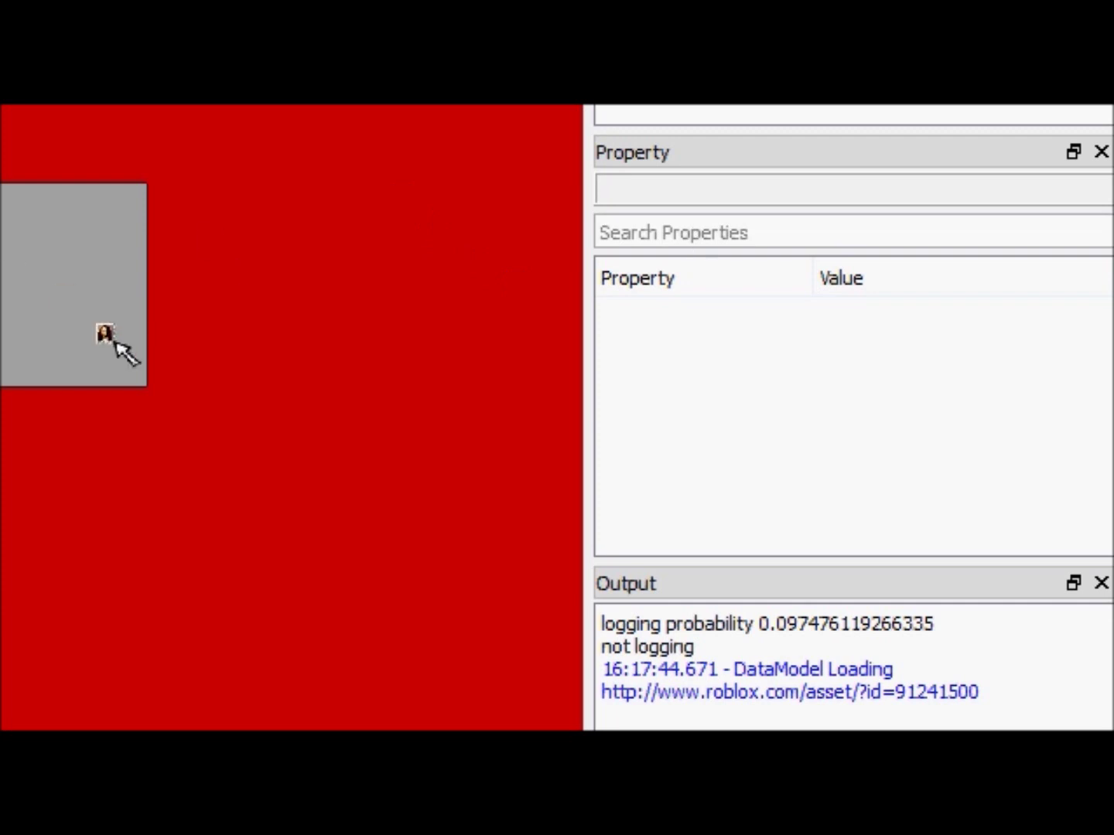
click(206, 443)
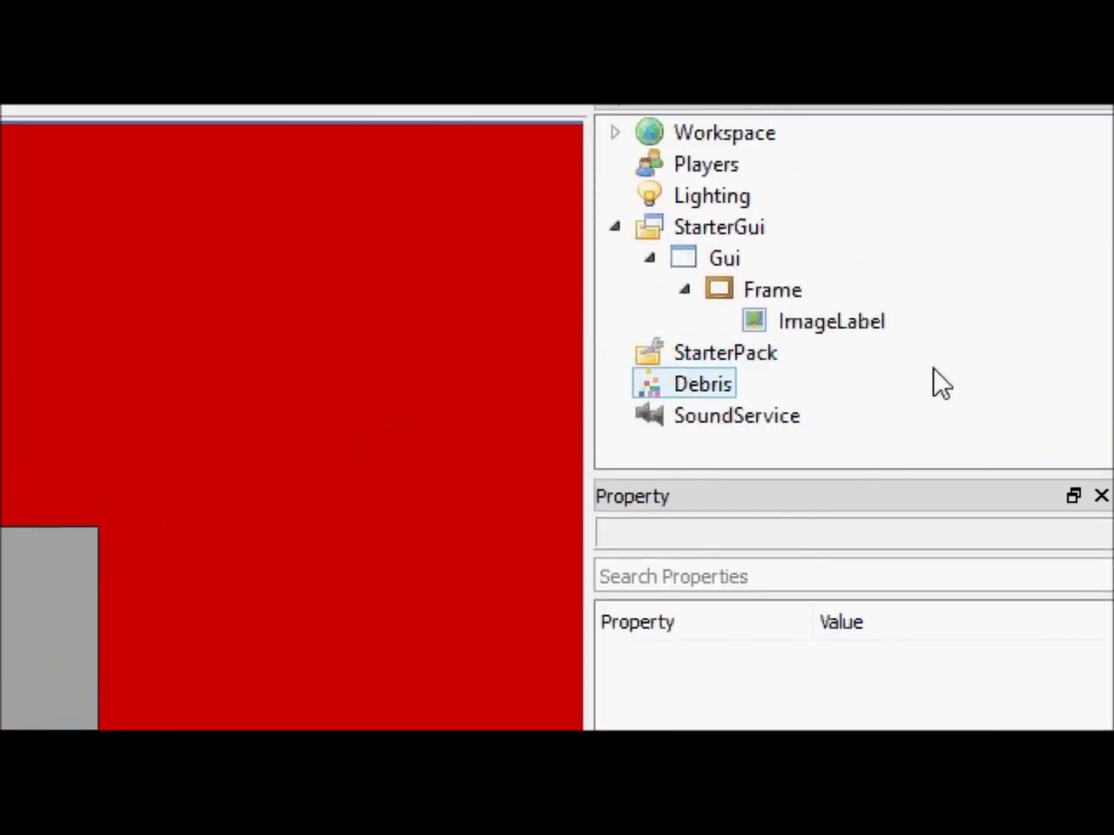
Paste the copied decal URL into the Image property of StarterGui > Gui > Frame > ImageLabel.
click(834, 322)
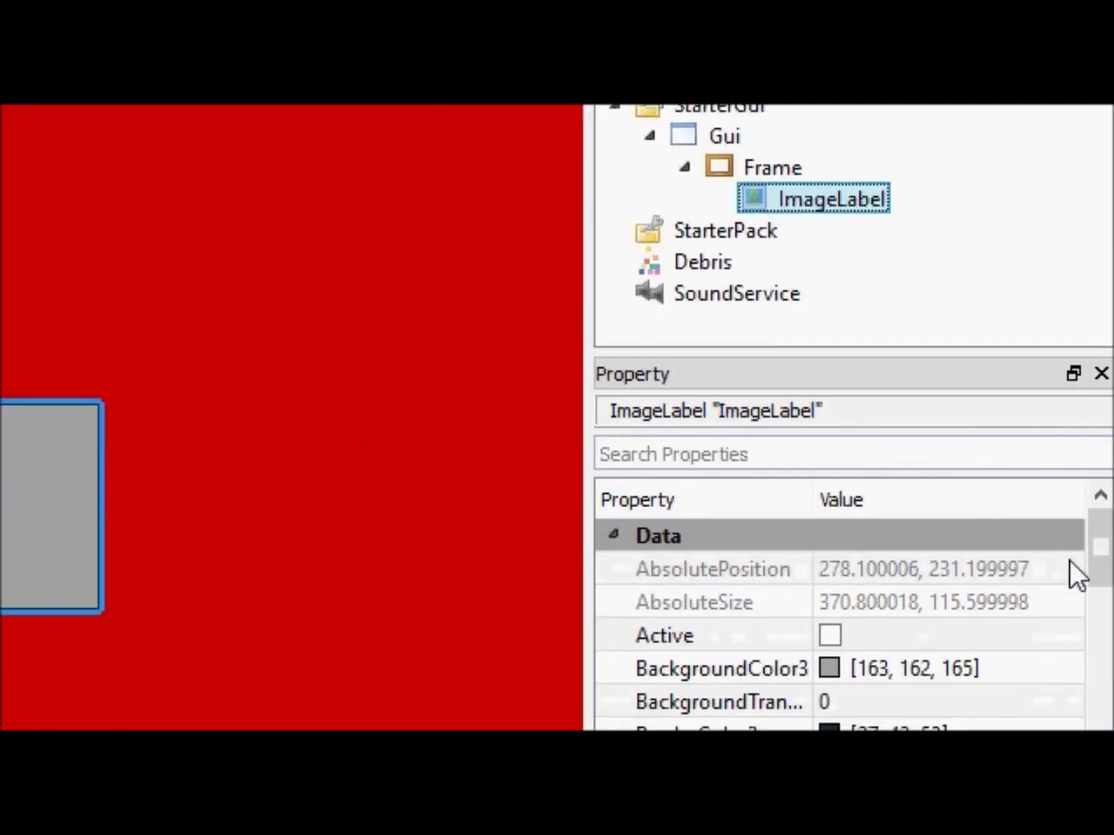
drag(1101, 557, 1102, 610)
click(977, 664)
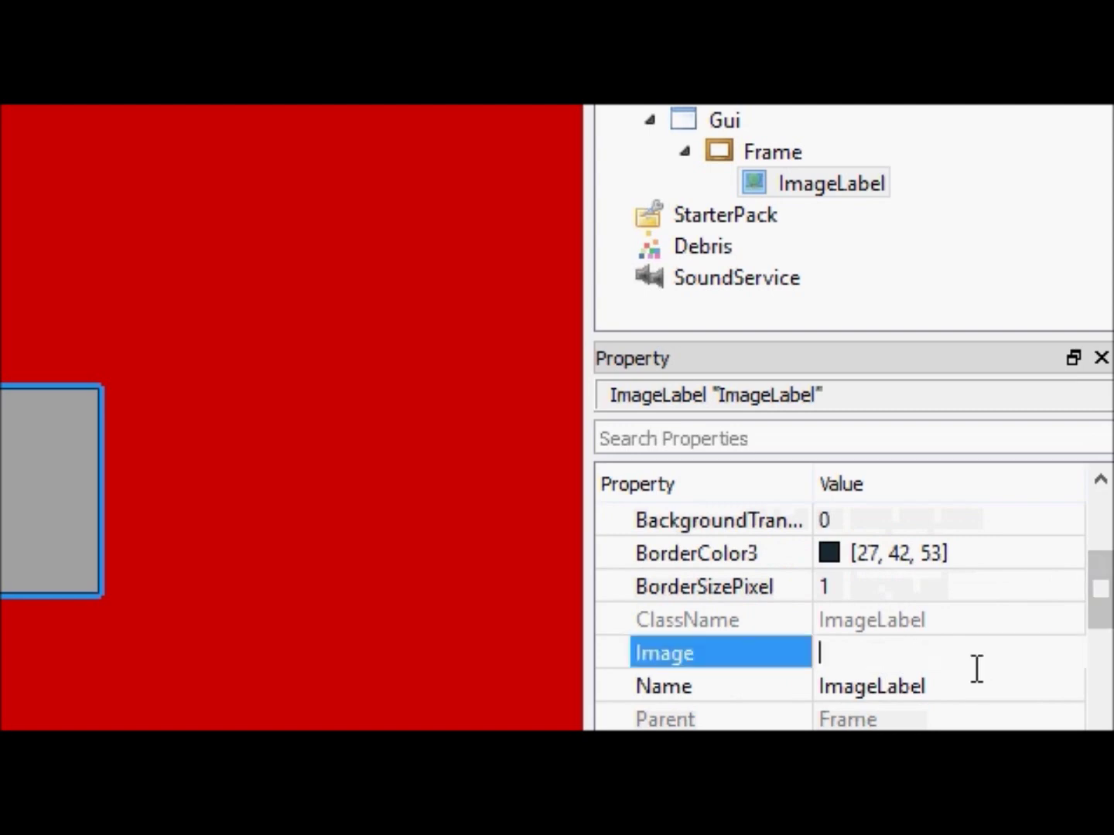
key(ctrl+v)
key(Return)
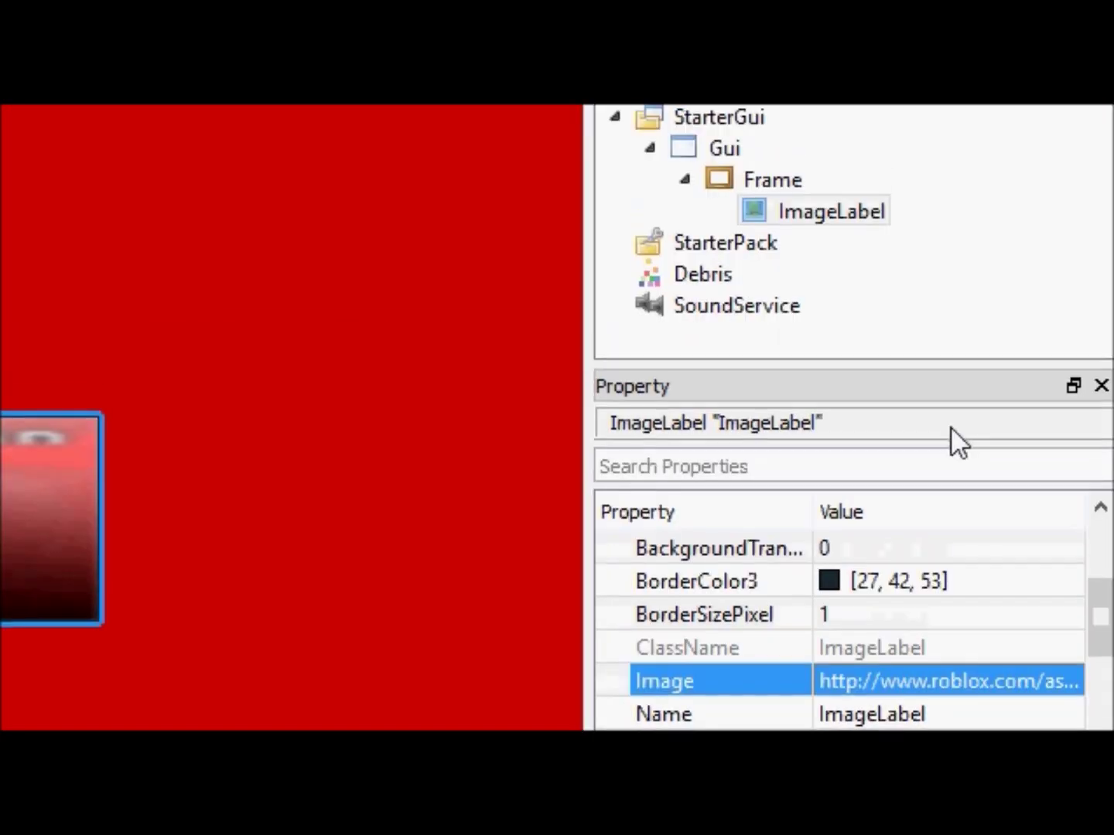
click(813, 217)
drag(1098, 611, 1099, 669)
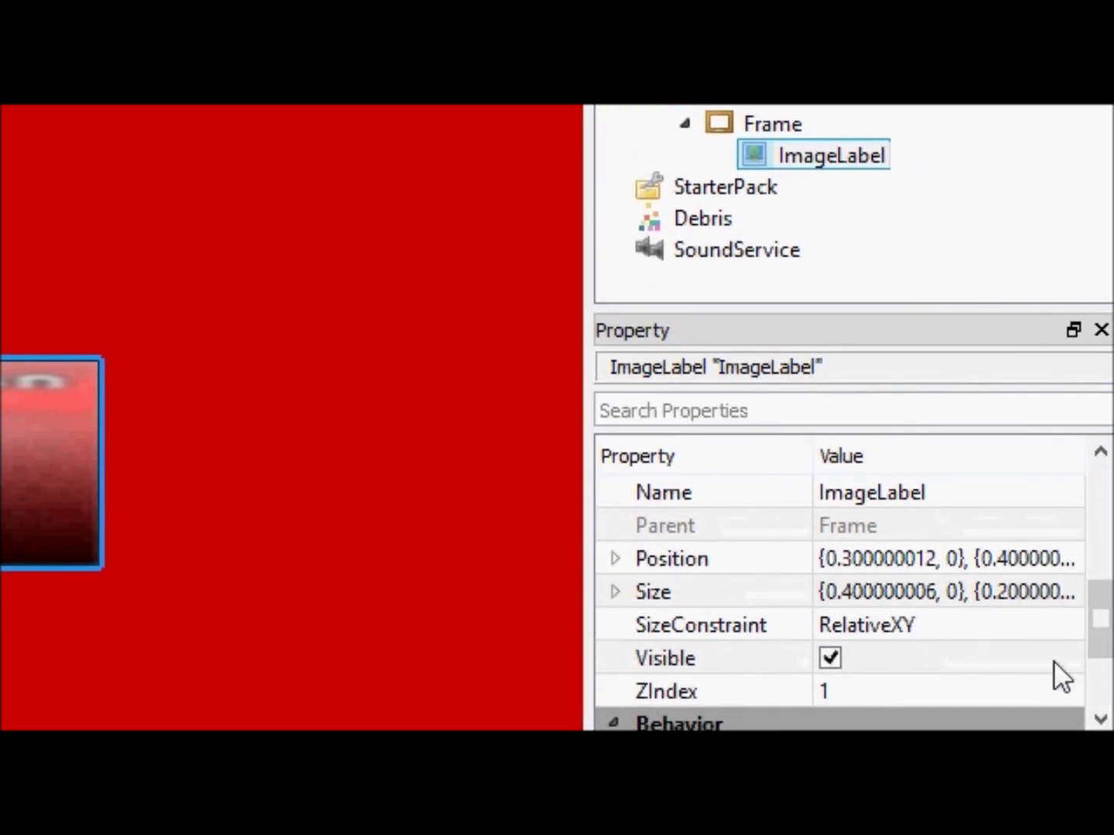
click(1049, 628)
click(1048, 630)
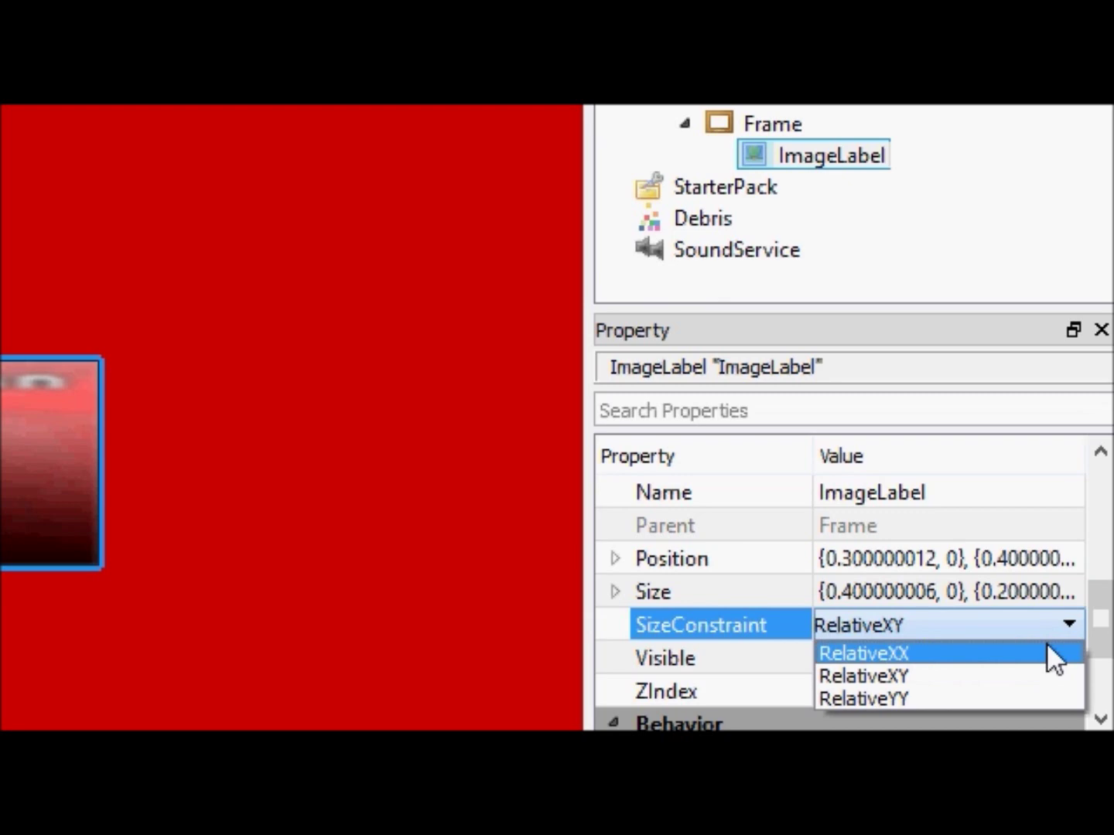
click(1037, 659)
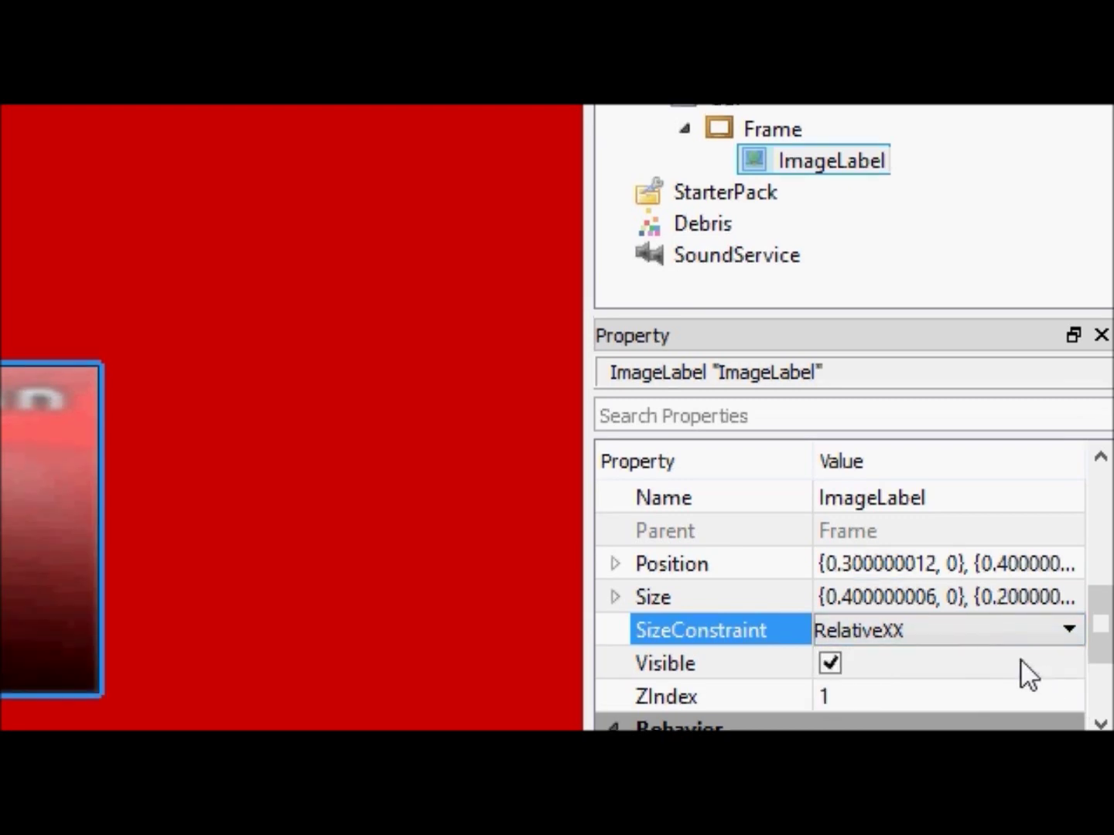
click(1002, 594)
drag(959, 584, 1050, 574)
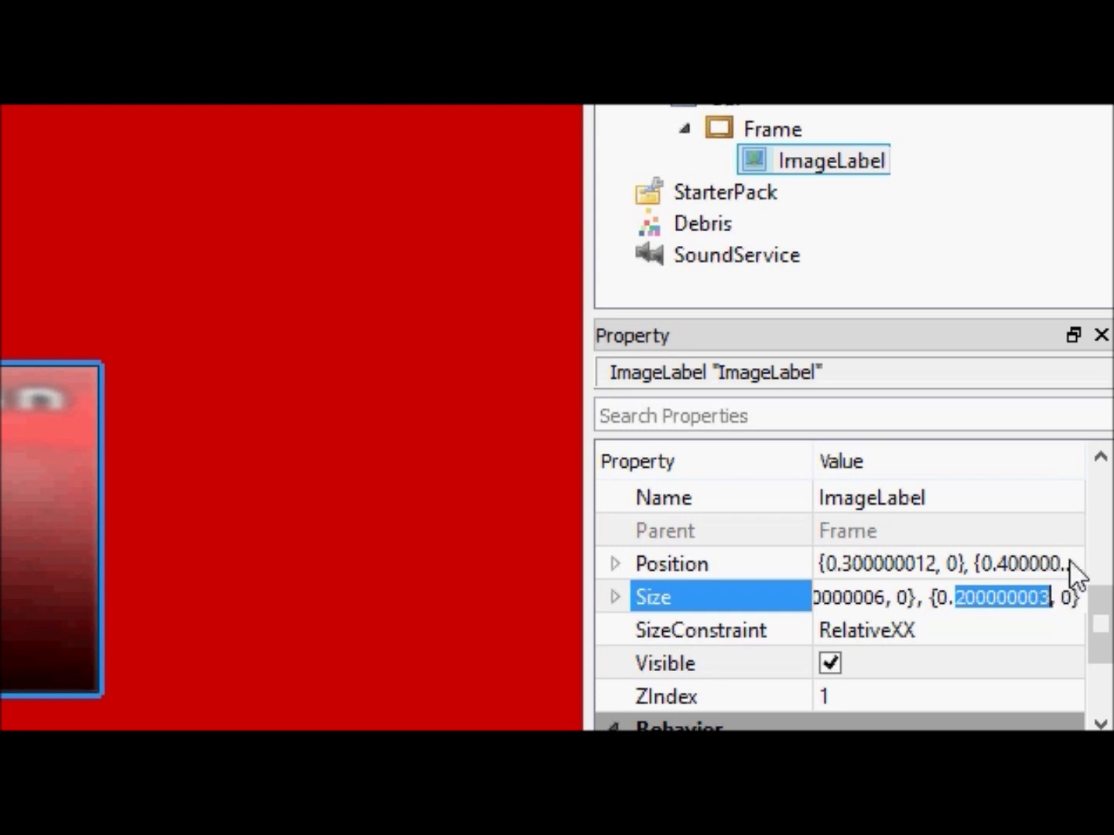
text(400)
key(Return)
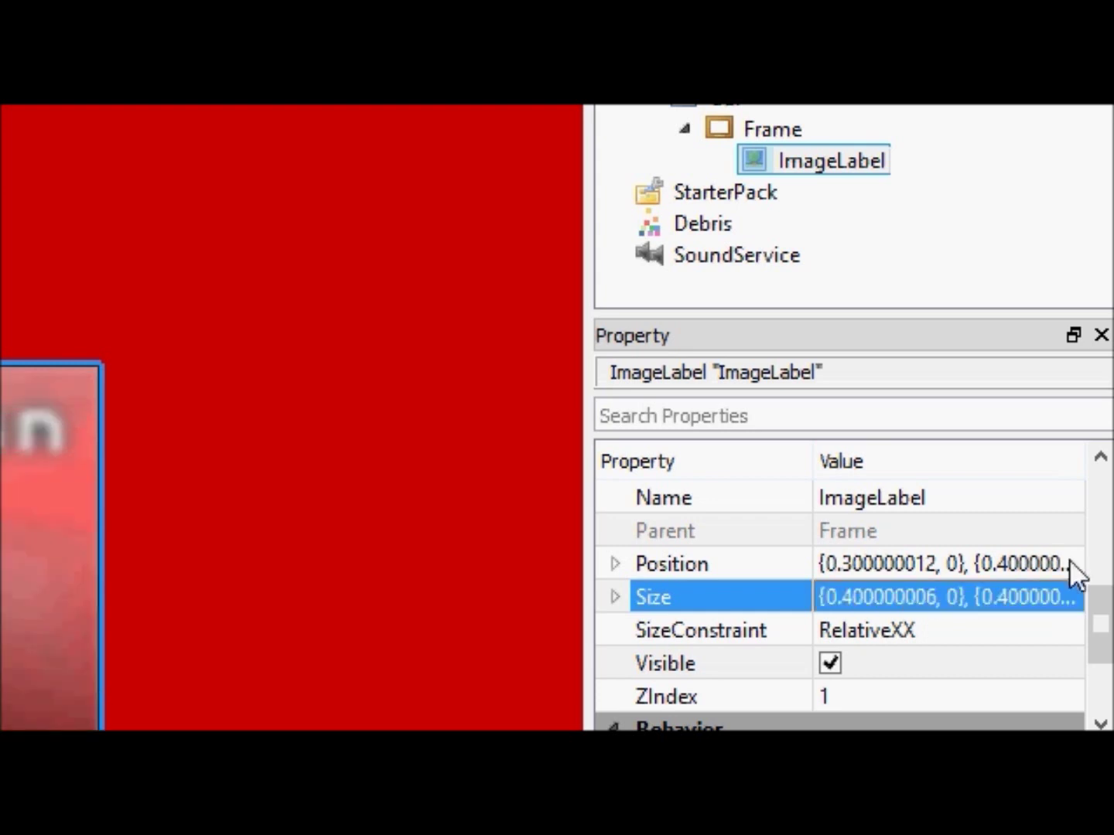
click(960, 564)
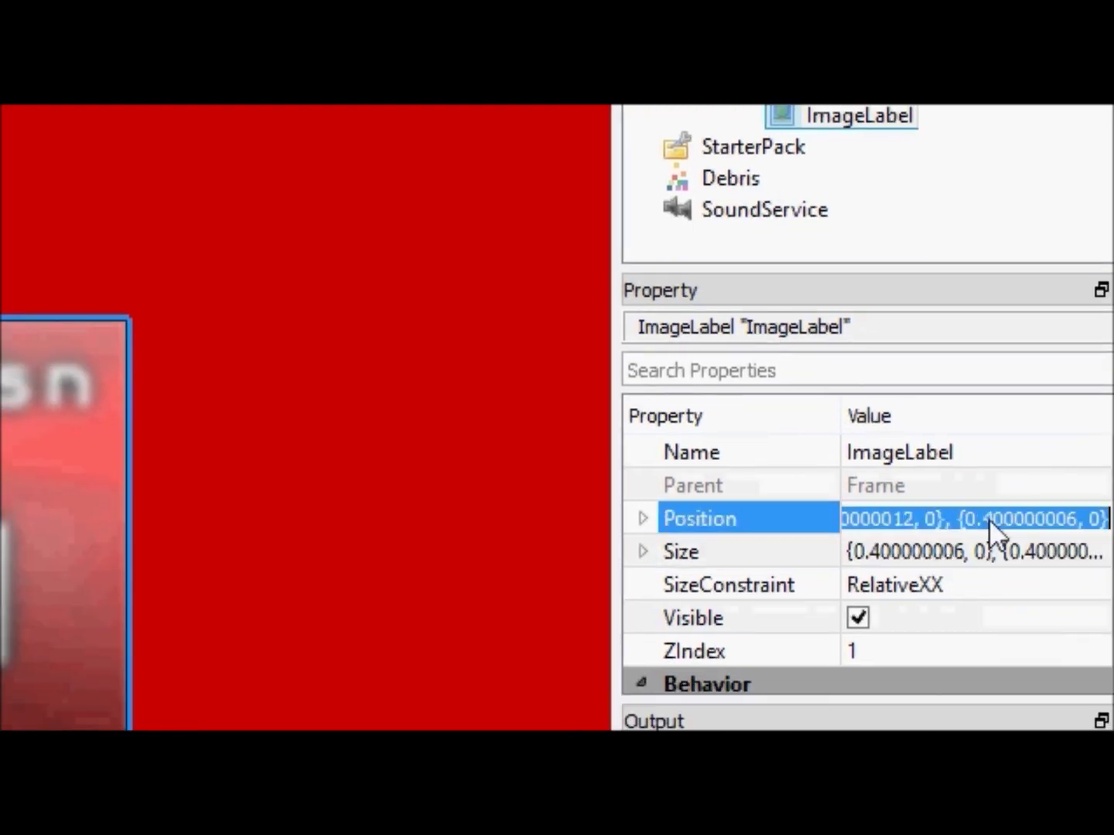
click(1027, 514)
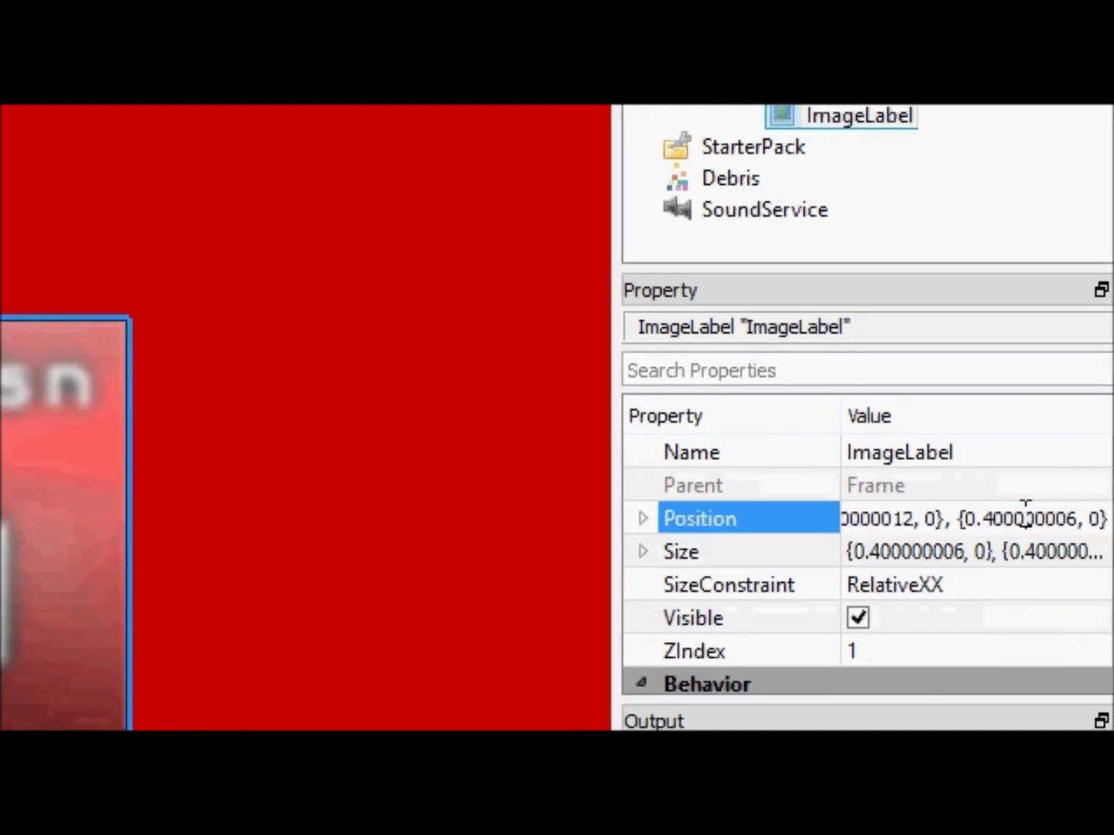
drag(1076, 516, 990, 491)
text(1)
key(Return)
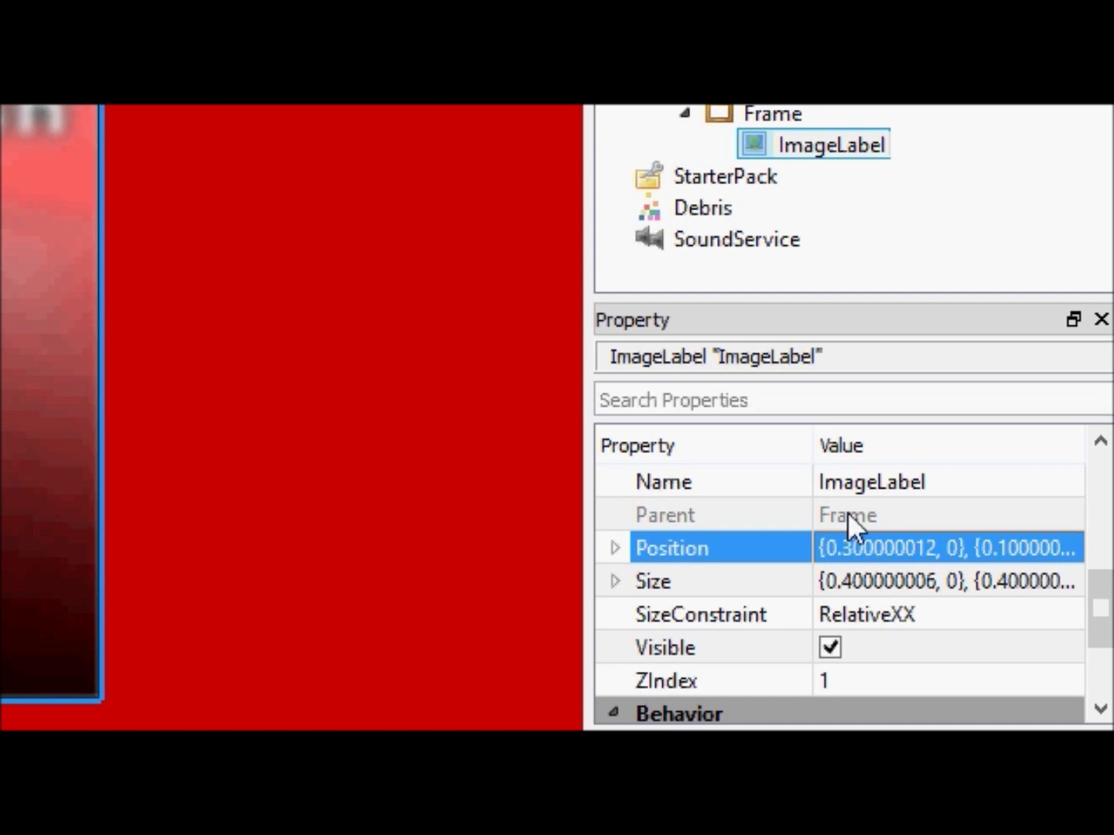
click(896, 624)
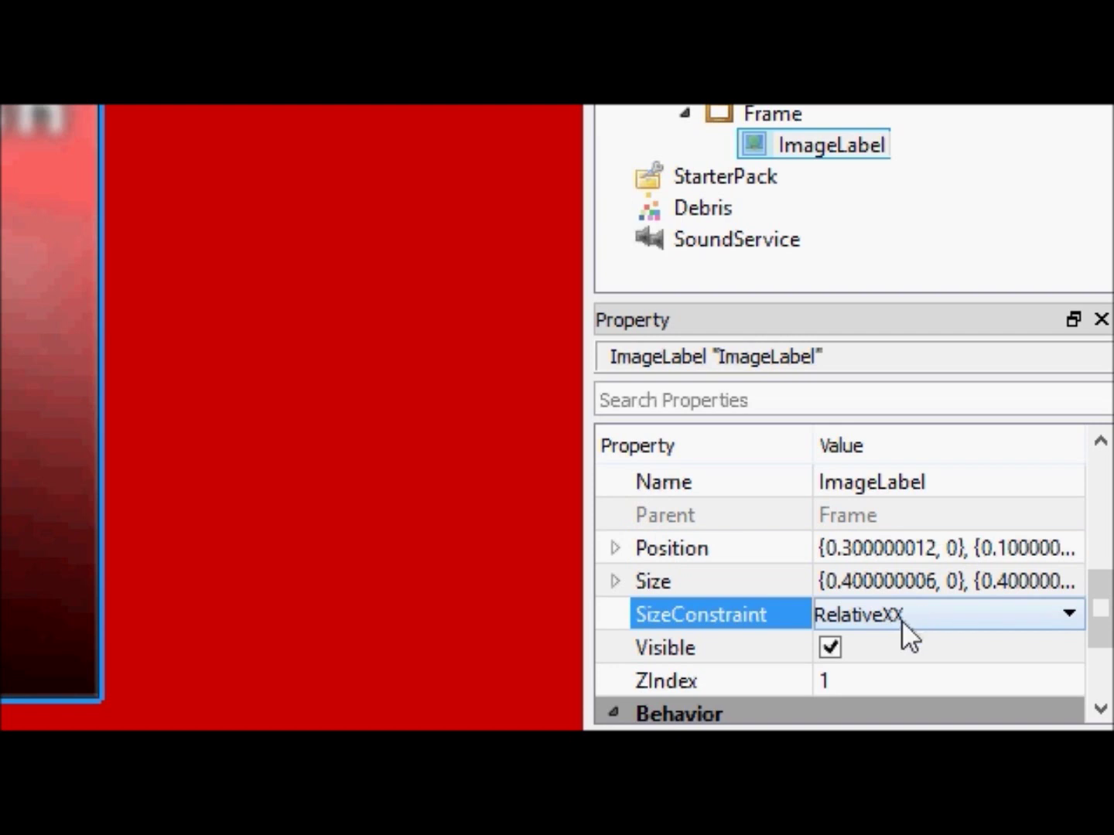
click(900, 619)
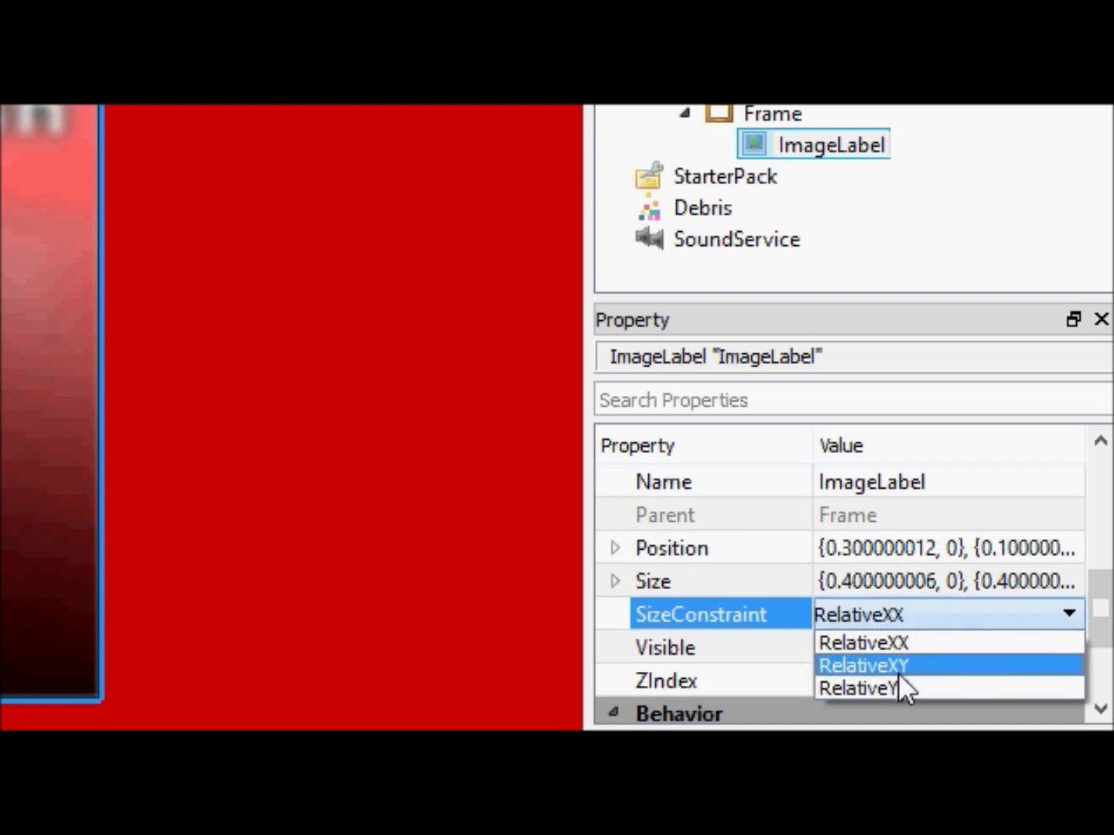
click(860, 588)
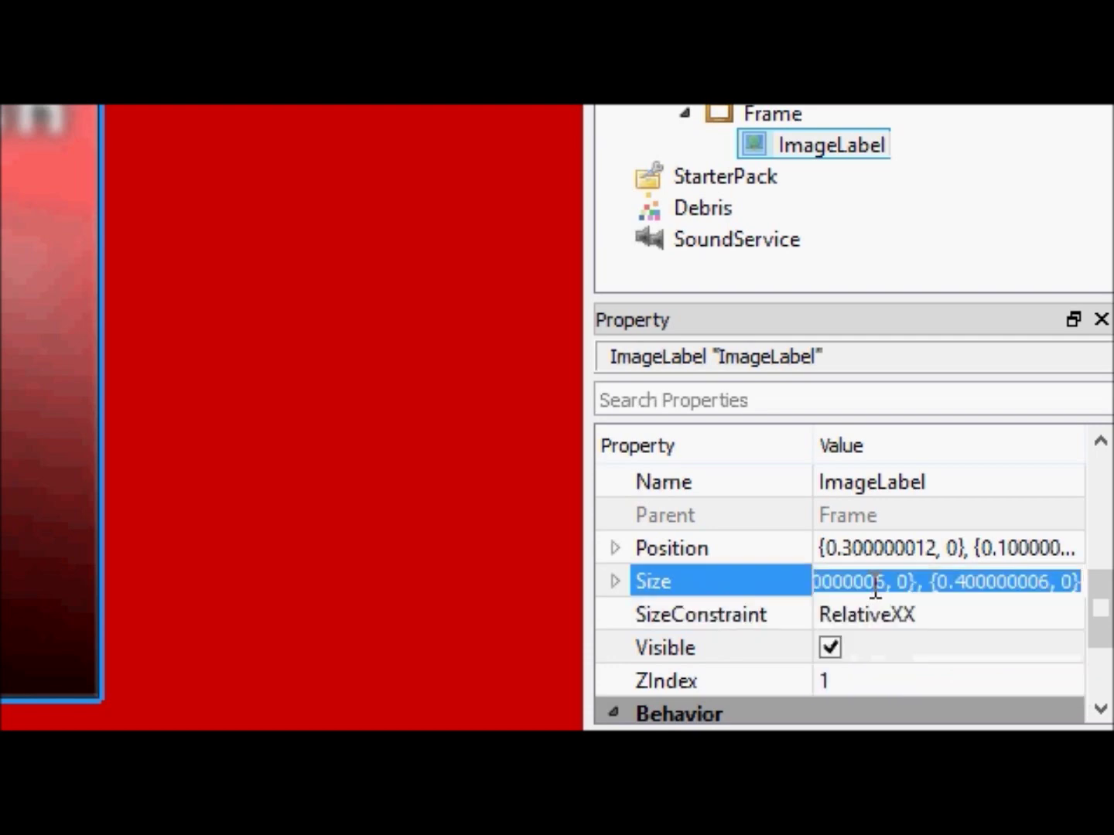
click(887, 581)
drag(900, 570, 781, 606)
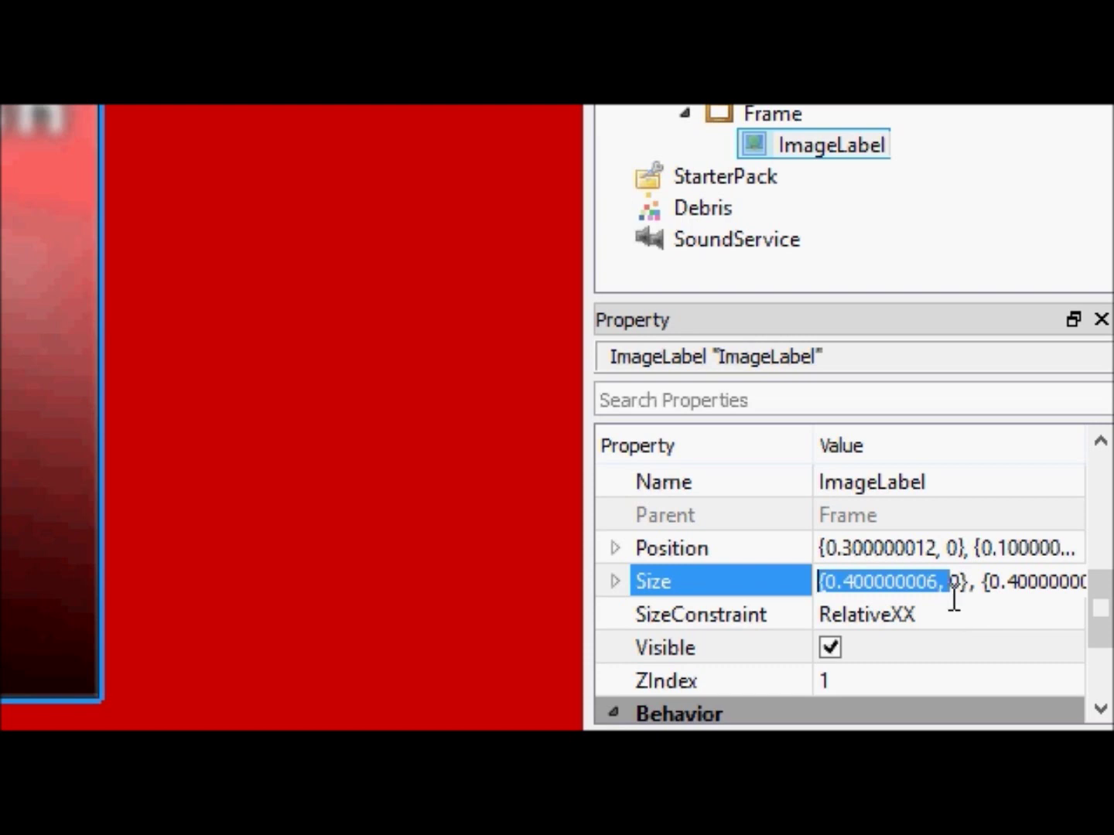
click(616, 581)
click(649, 615)
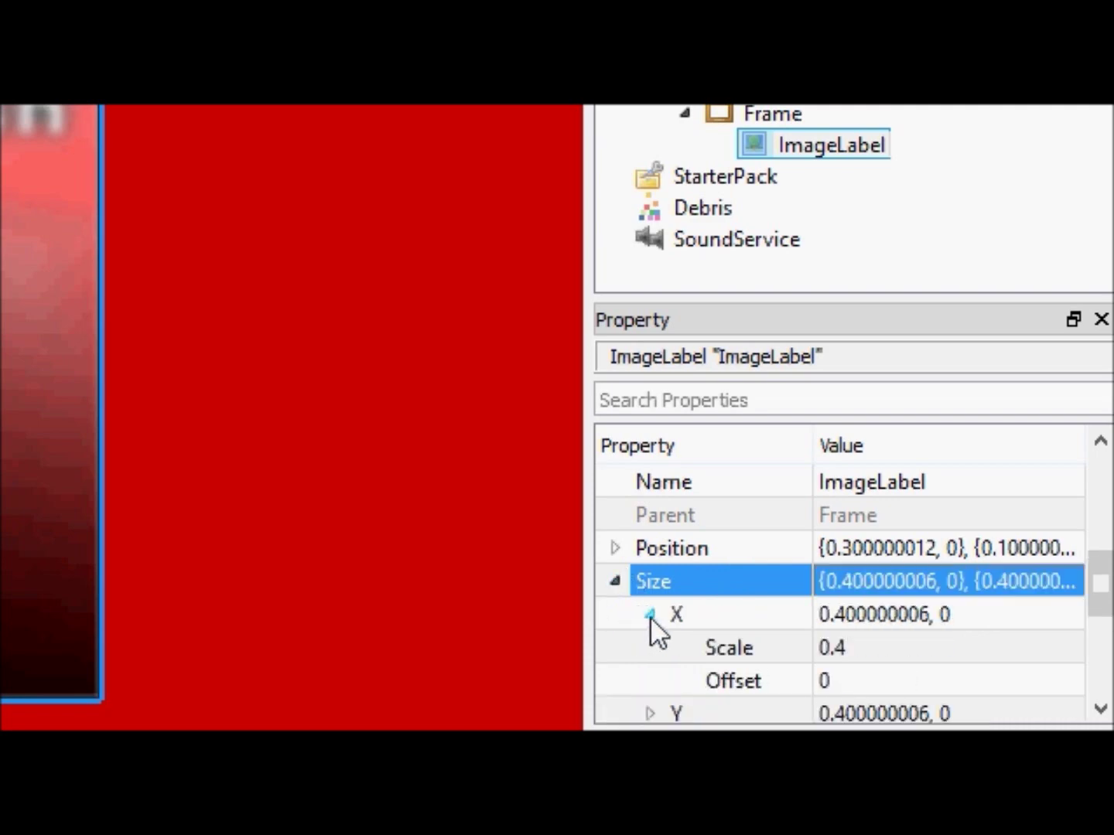
click(650, 616)
click(616, 581)
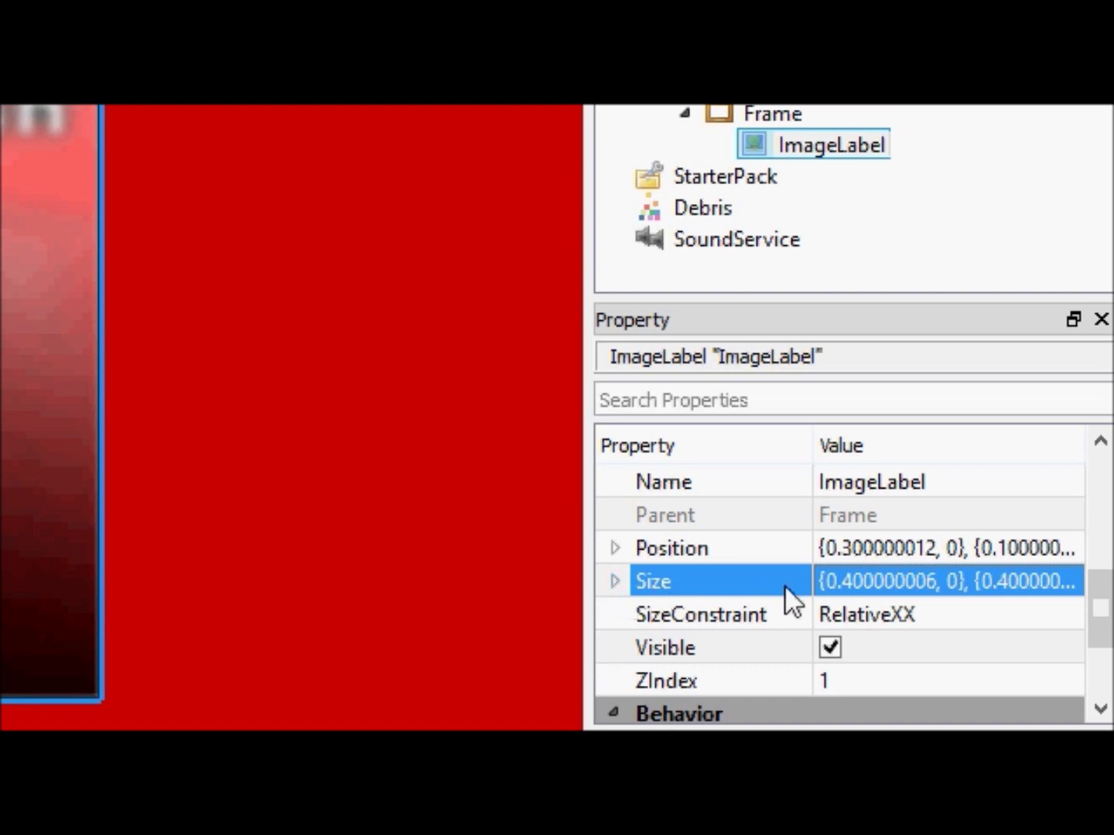
click(922, 582)
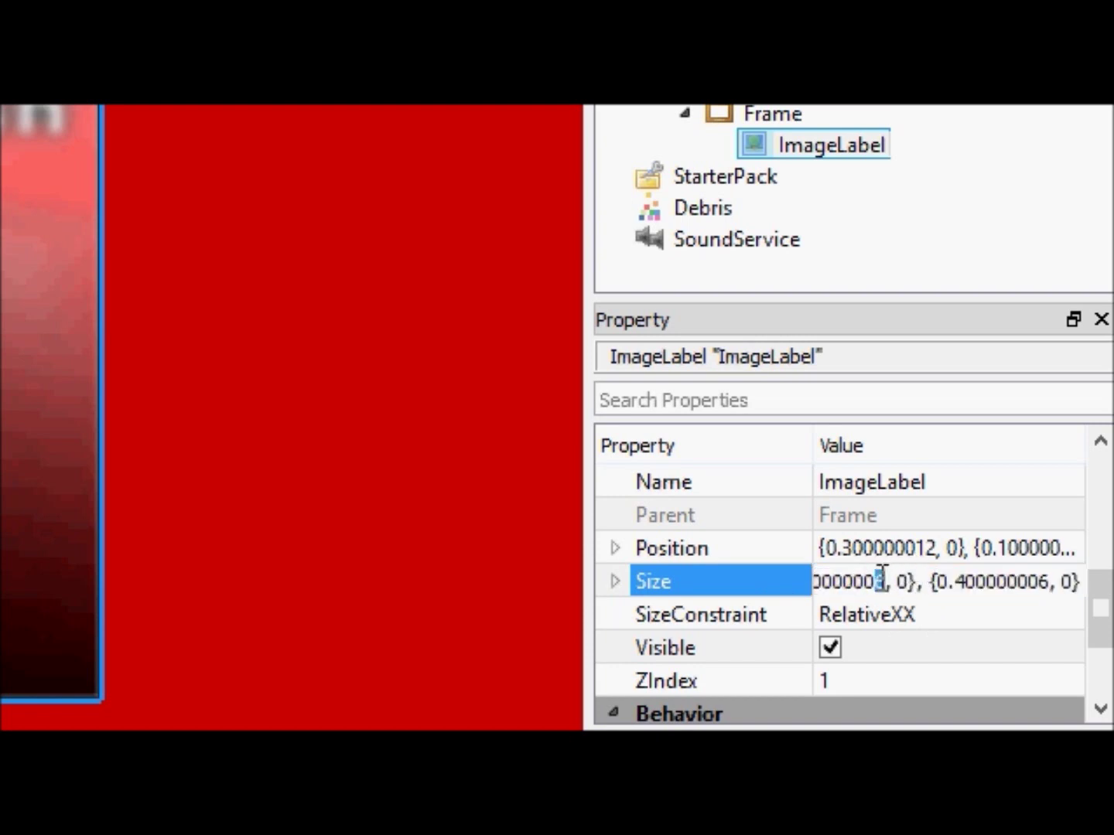
drag(882, 576, 837, 557)
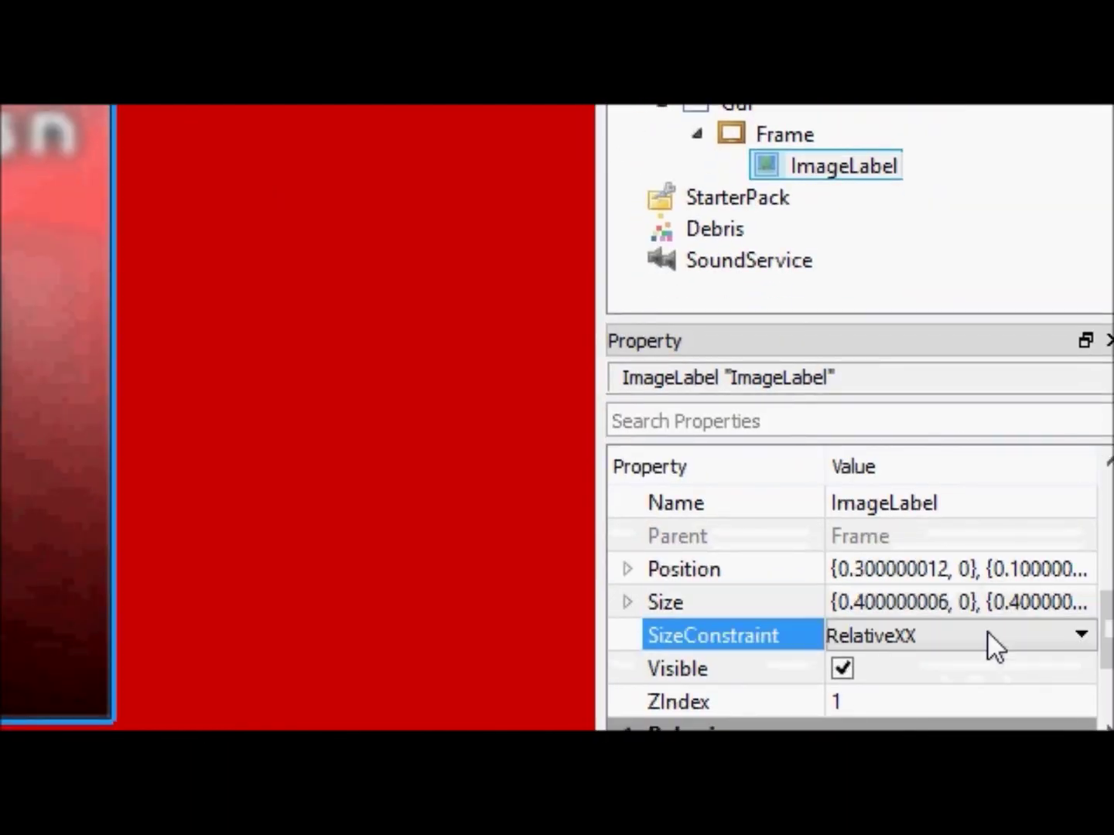
click(1080, 637)
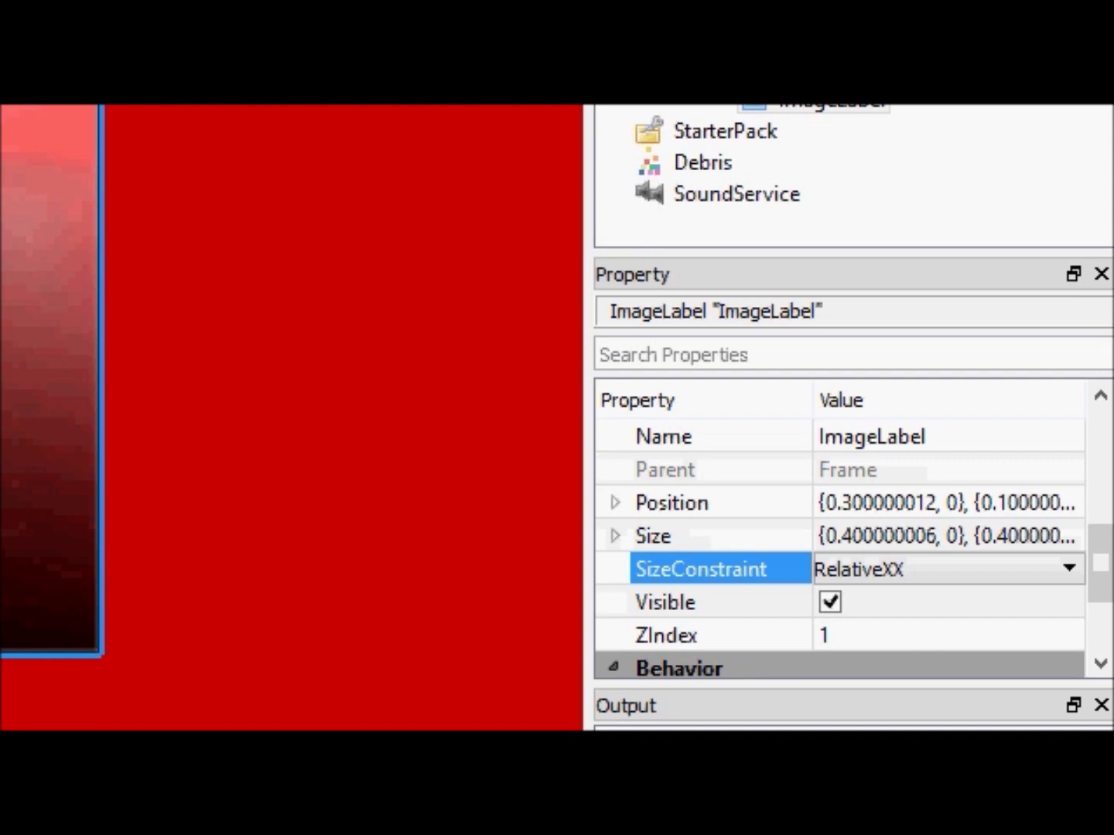
drag(1097, 559, 1101, 508)
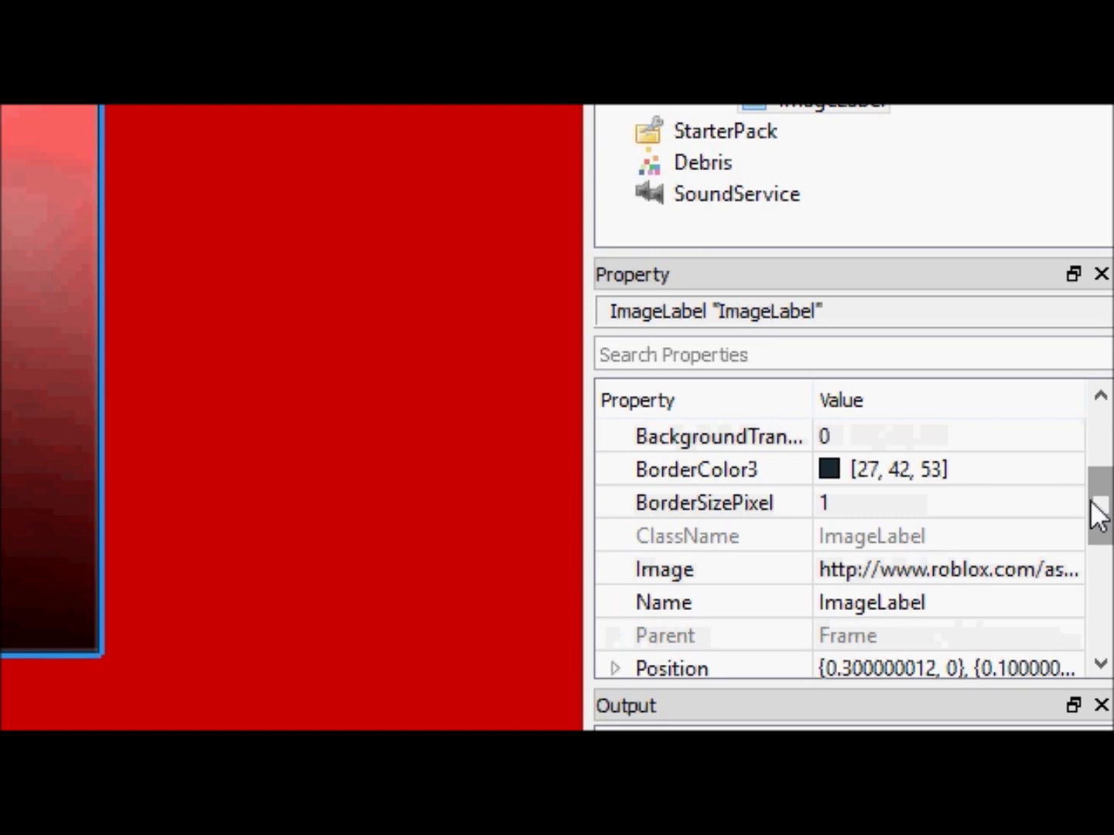
Change the Image asset id's last digit to make it 103758372, then inspect Output's fetch errors.
click(1062, 566)
double_click(1068, 575)
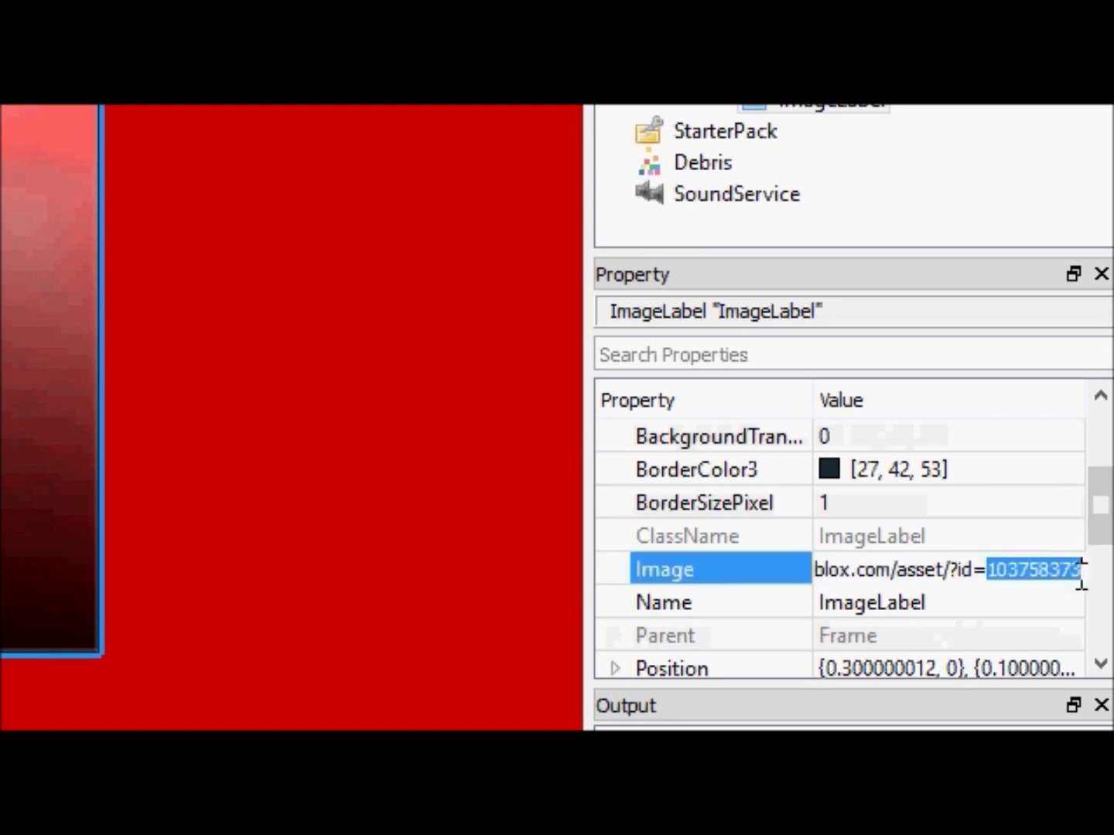
click(1081, 581)
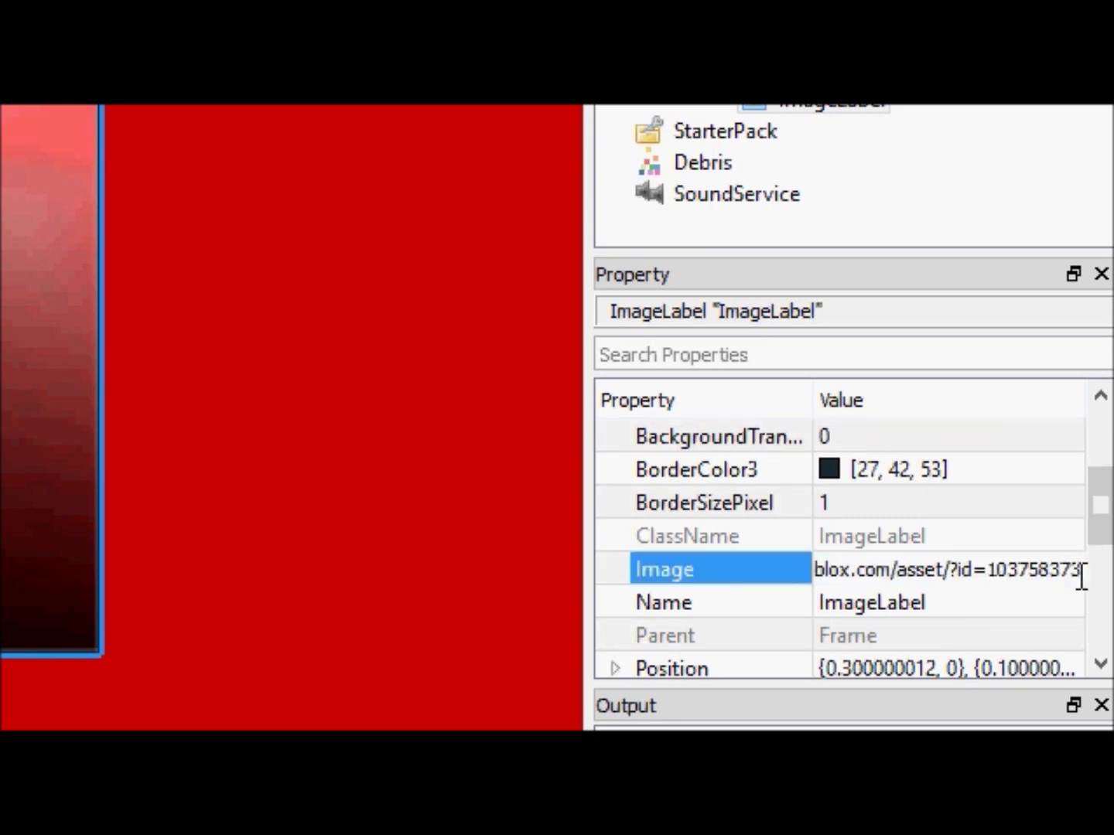
key(BackSpace)
text(2)
key(Return)
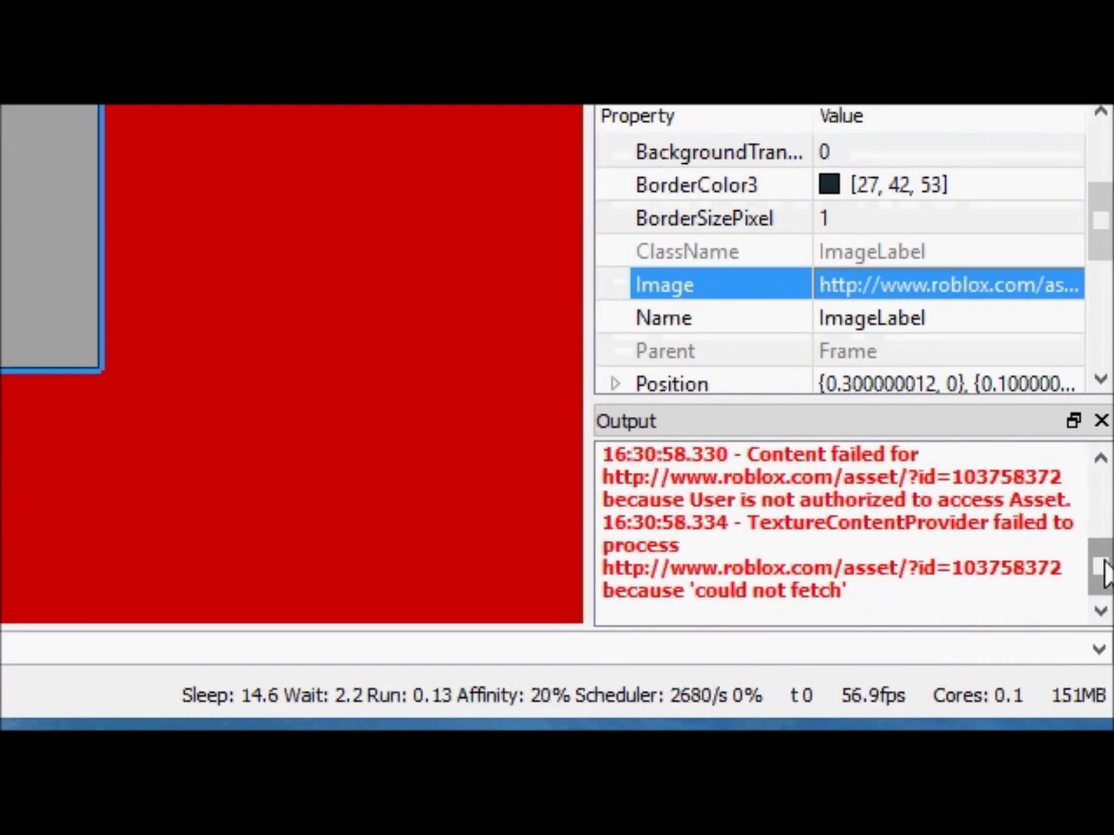
mouse_move(1102, 567)
mouse_down()
mouse_move(1102, 505)
mouse_move(1101, 568)
mouse_up()
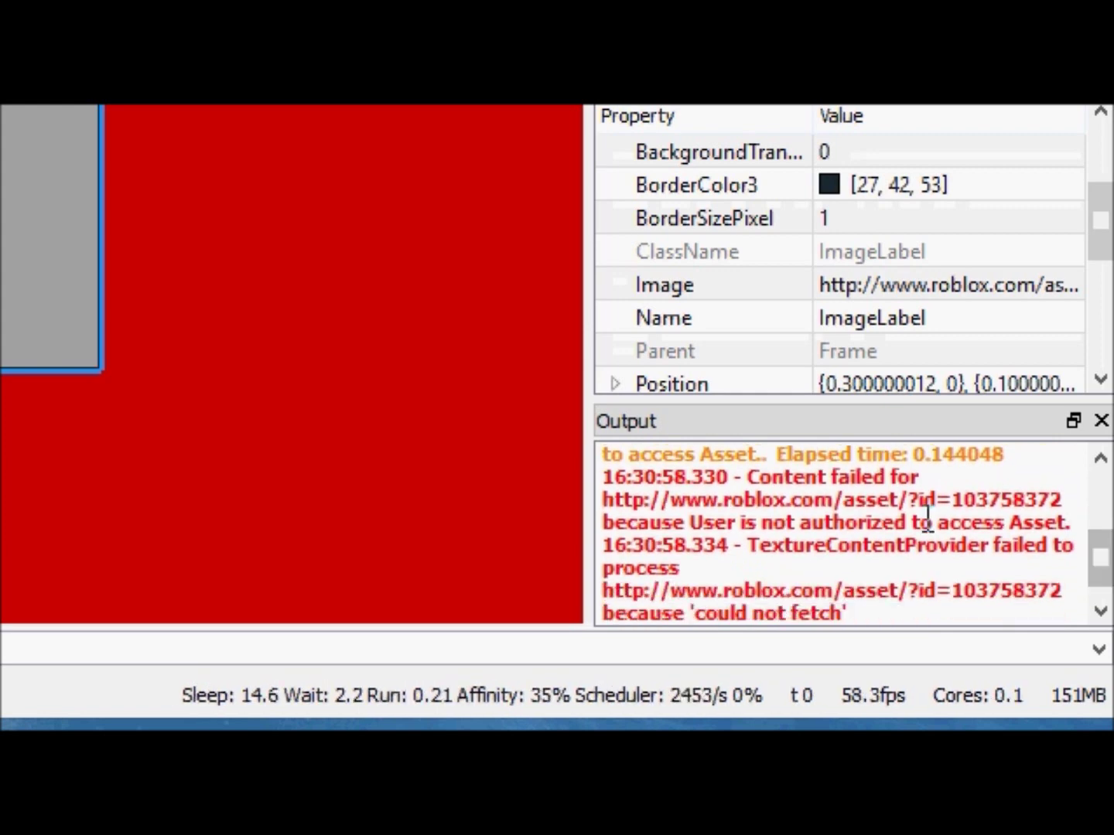
drag(797, 568, 750, 481)
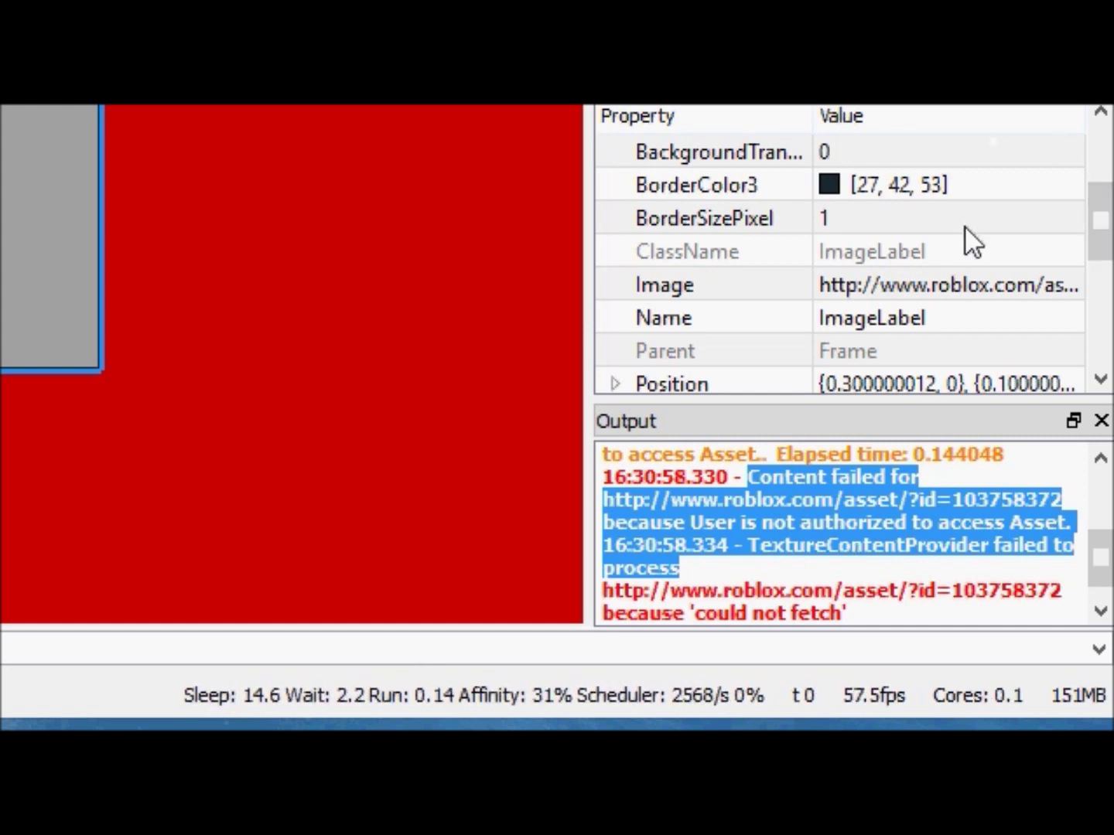
click(989, 286)
click(992, 289)
click(1001, 286)
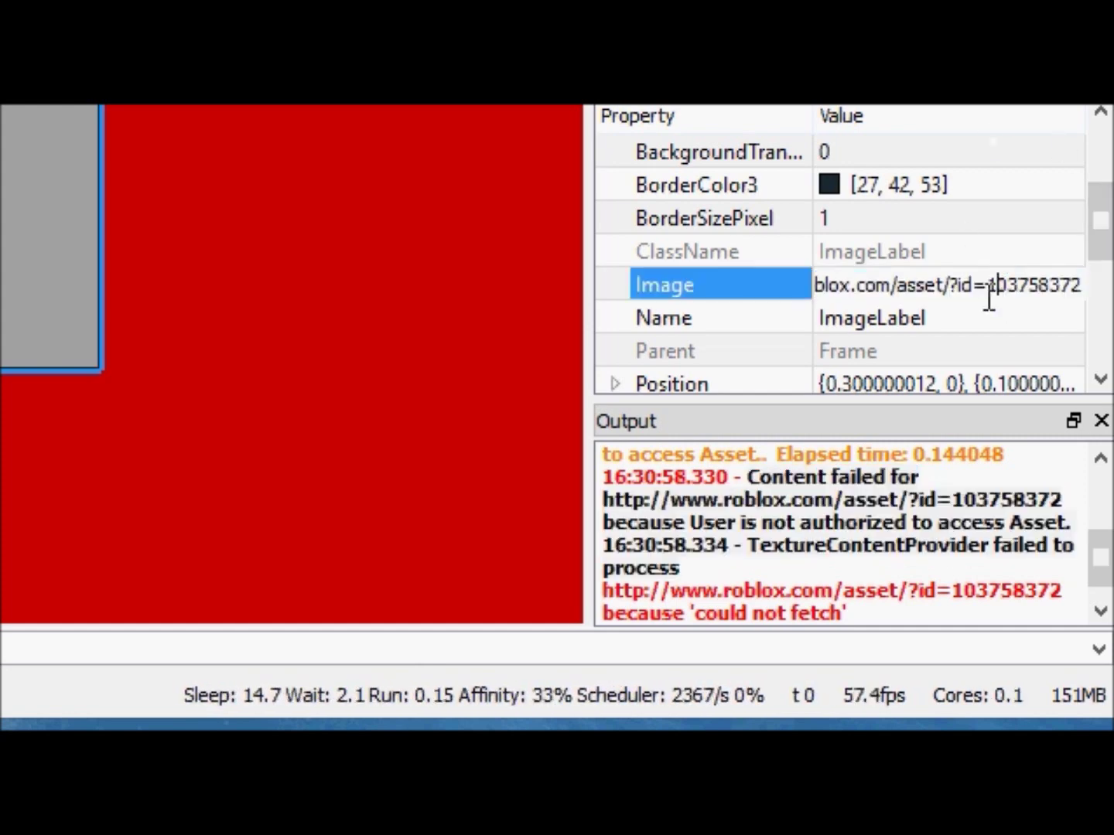
key(End)
key(BackSpace)
text(3)
key(Return)
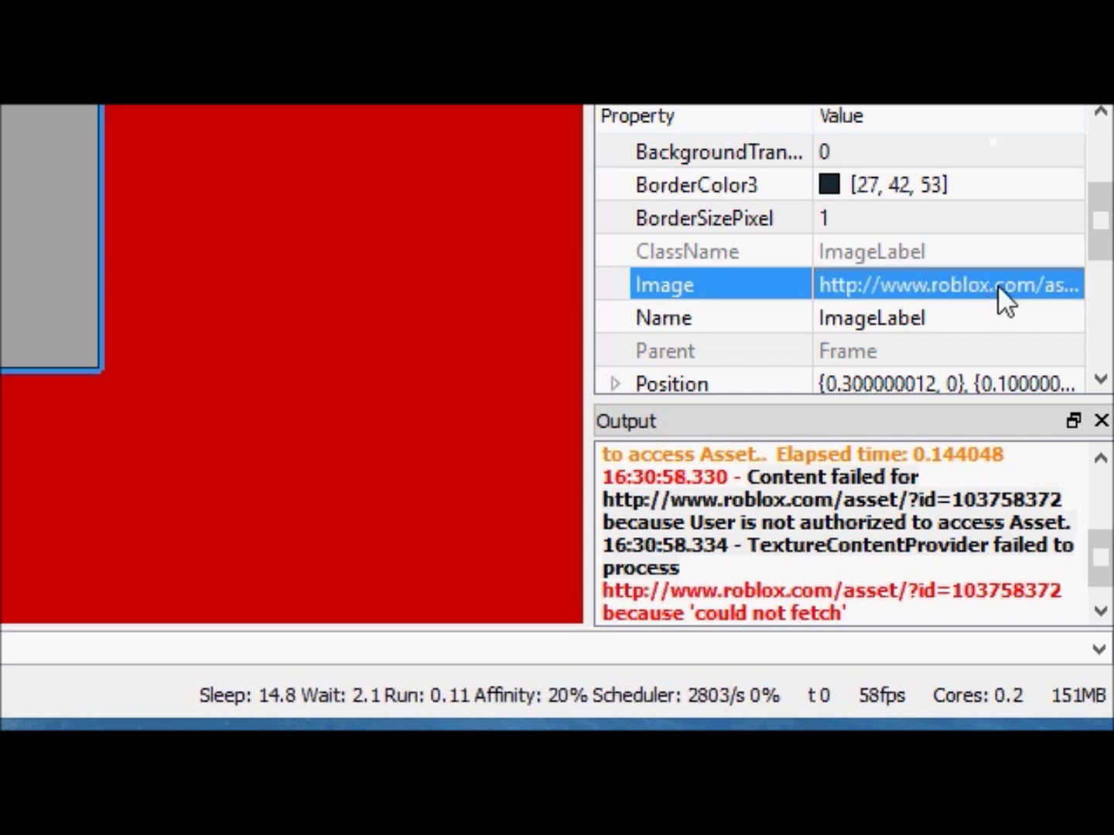
click(997, 283)
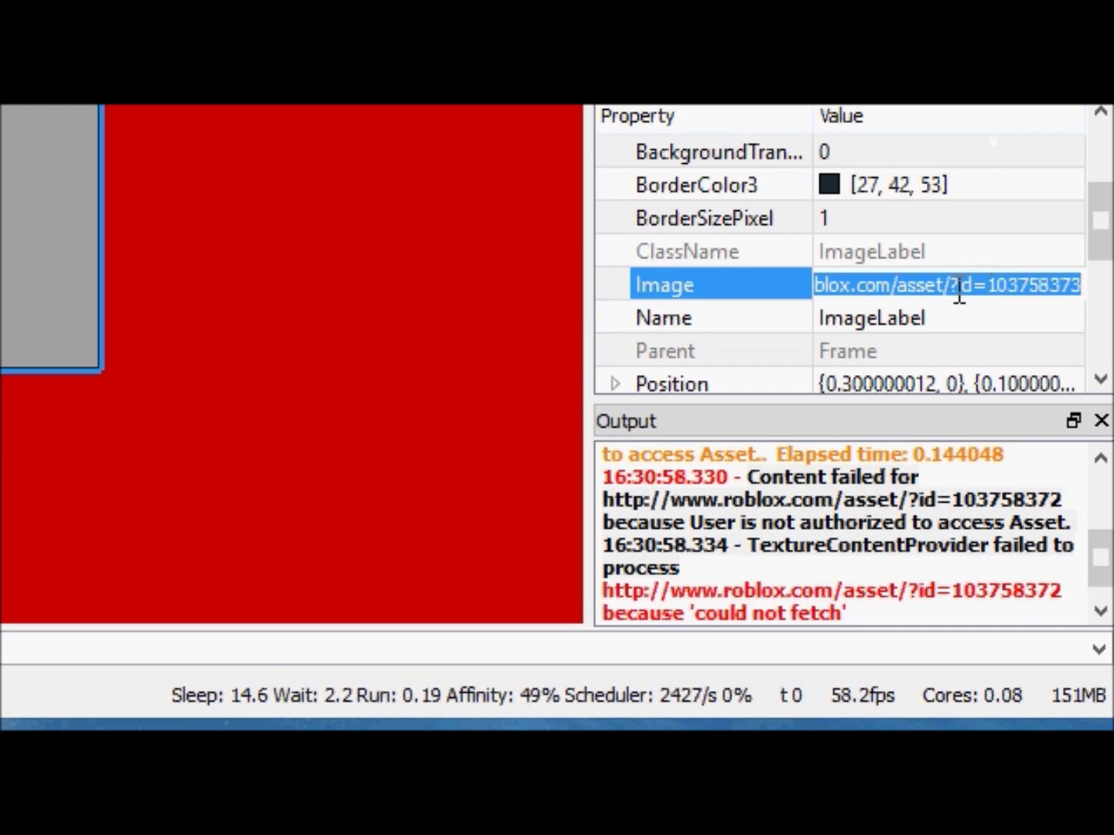
key(Return)
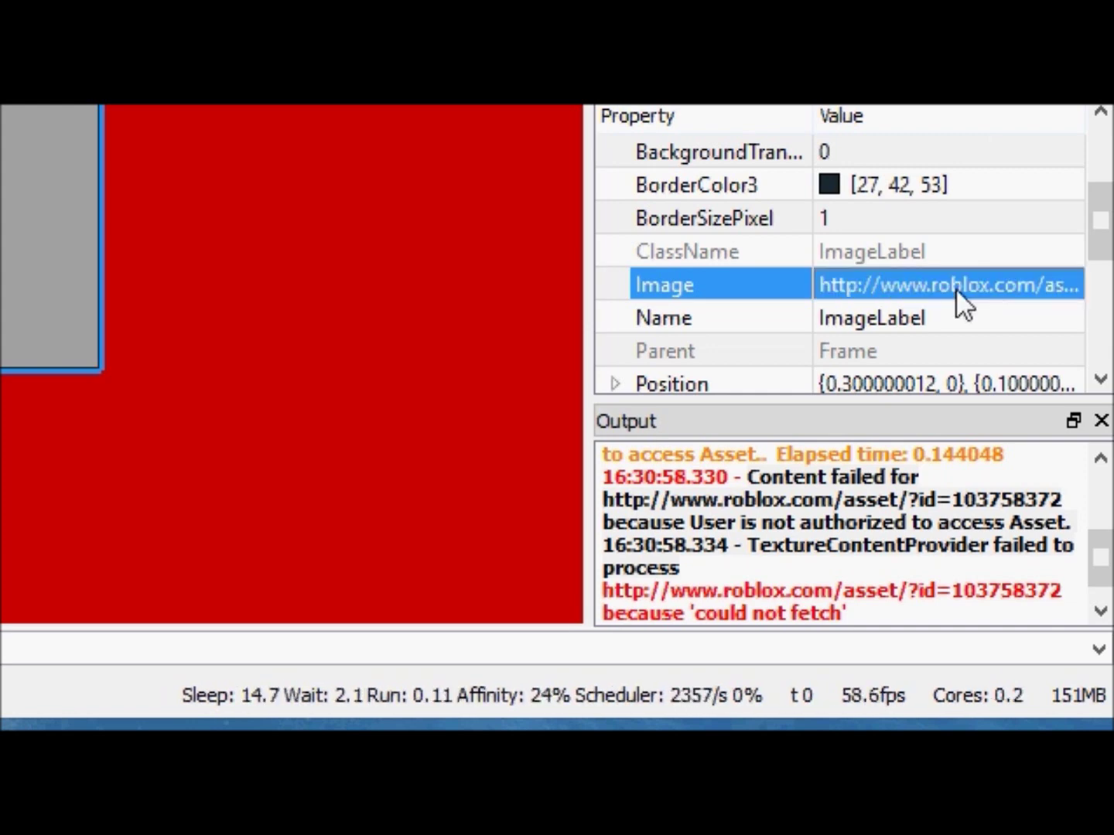
click(920, 486)
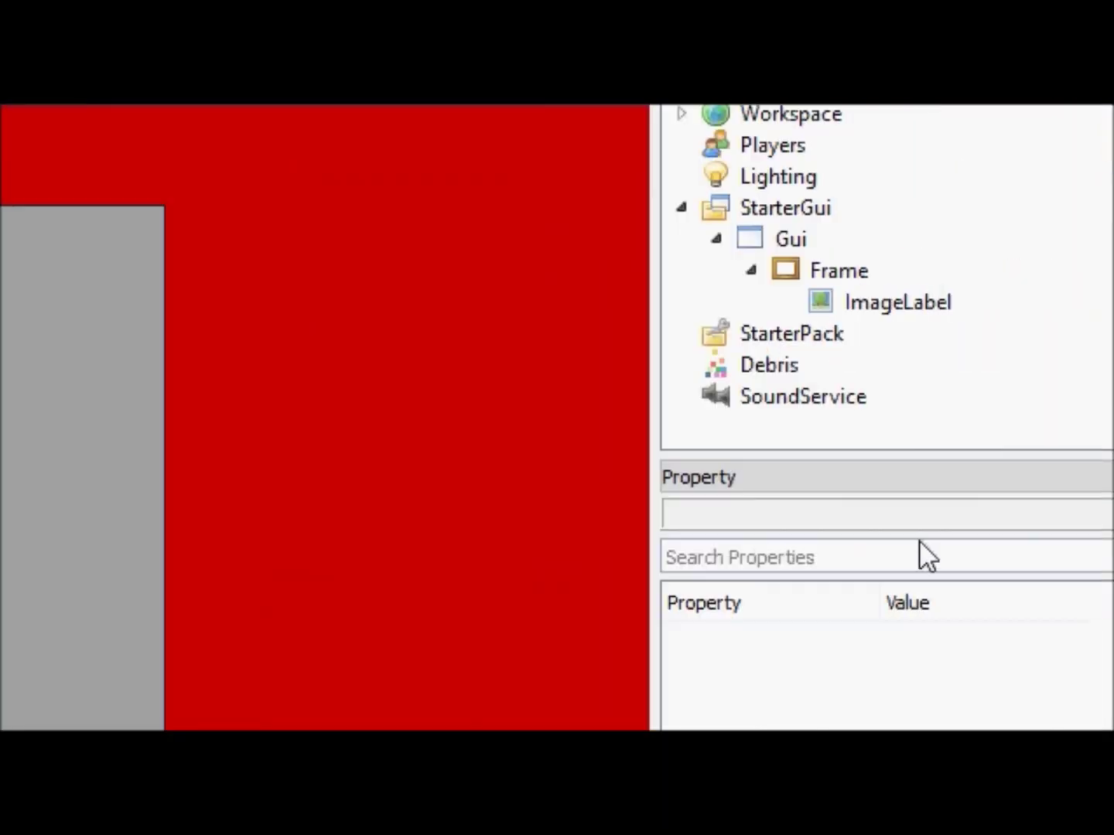
Reselect the ImageLabel and re-paste its Image URL to reload the picture.
click(881, 302)
drag(1103, 265, 1097, 330)
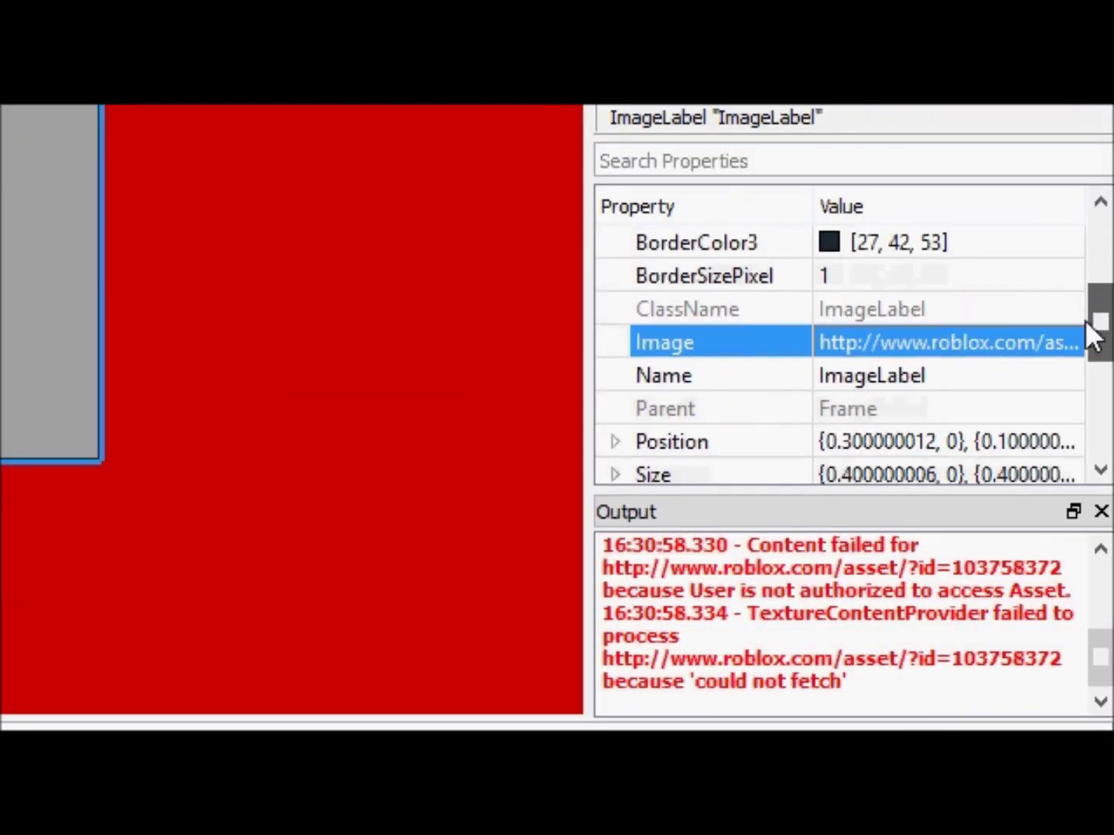
click(1052, 333)
key(ctrl+c)
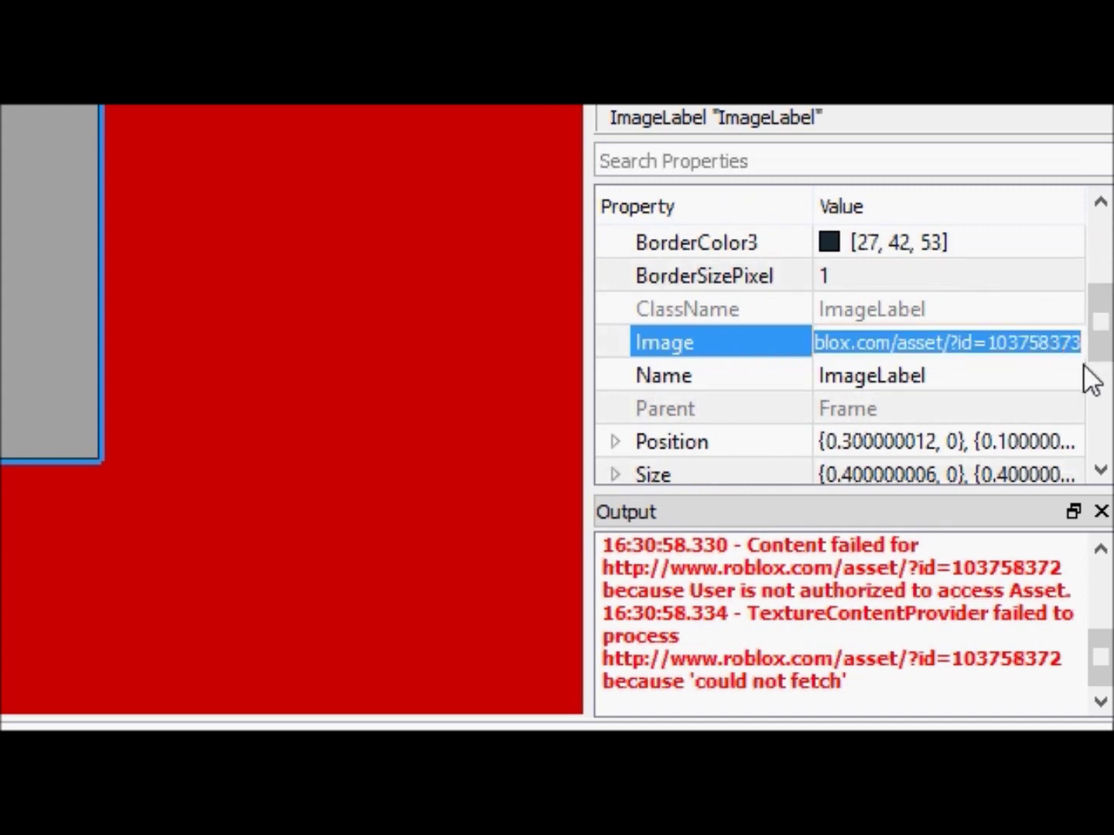
key(BackSpace)
key(ctrl+v)
key(Return)
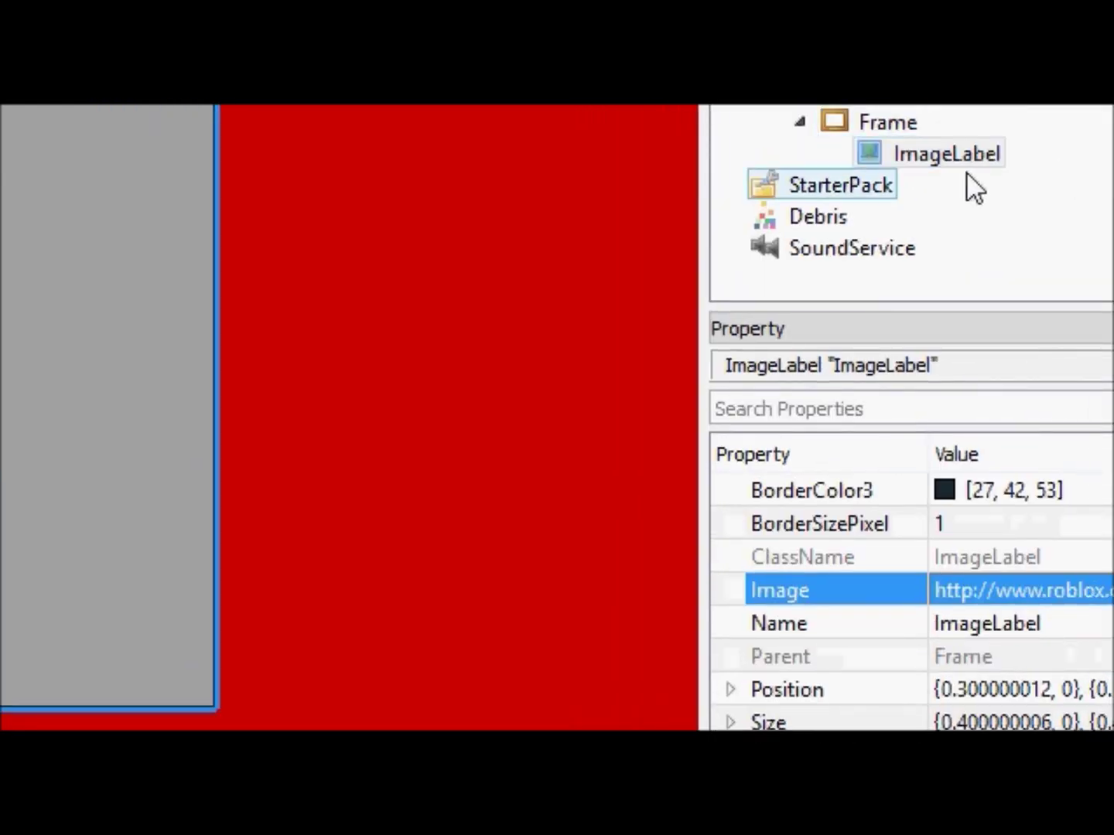
click(958, 164)
Cut the ImageLabel out of the Frame and select the Frame to paste it back.
key(ctrl+x)
click(919, 124)
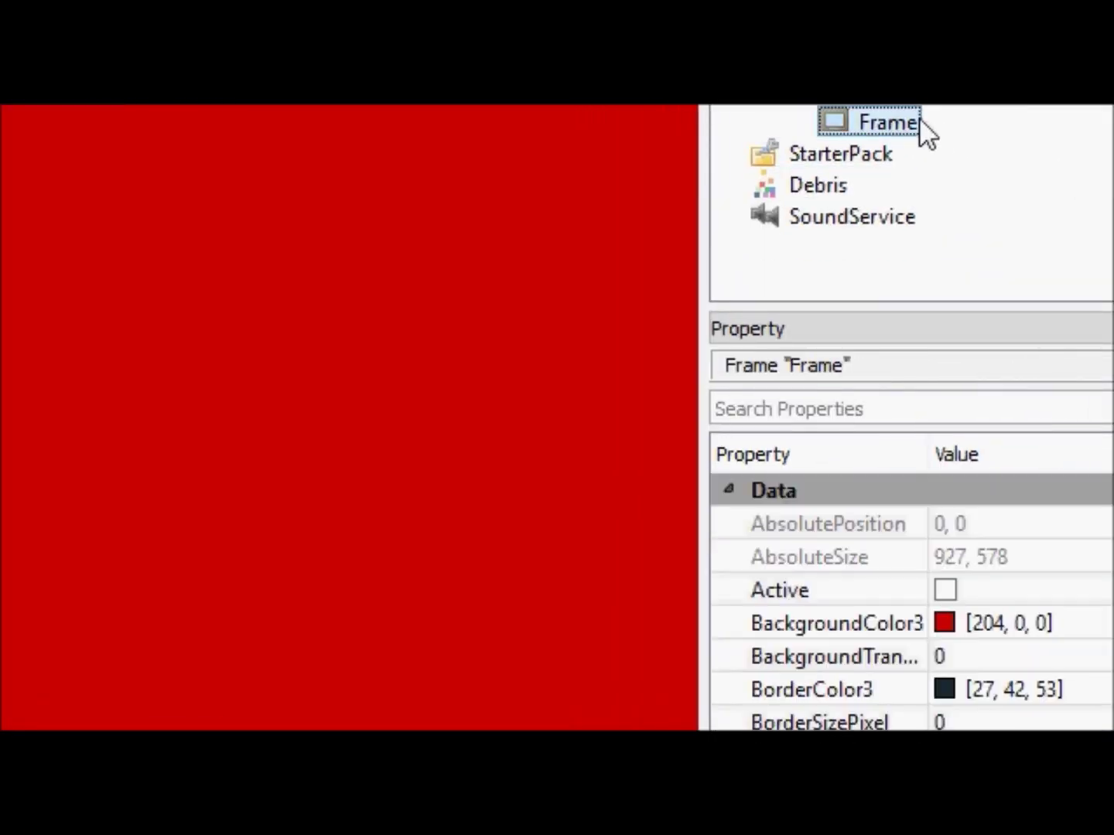